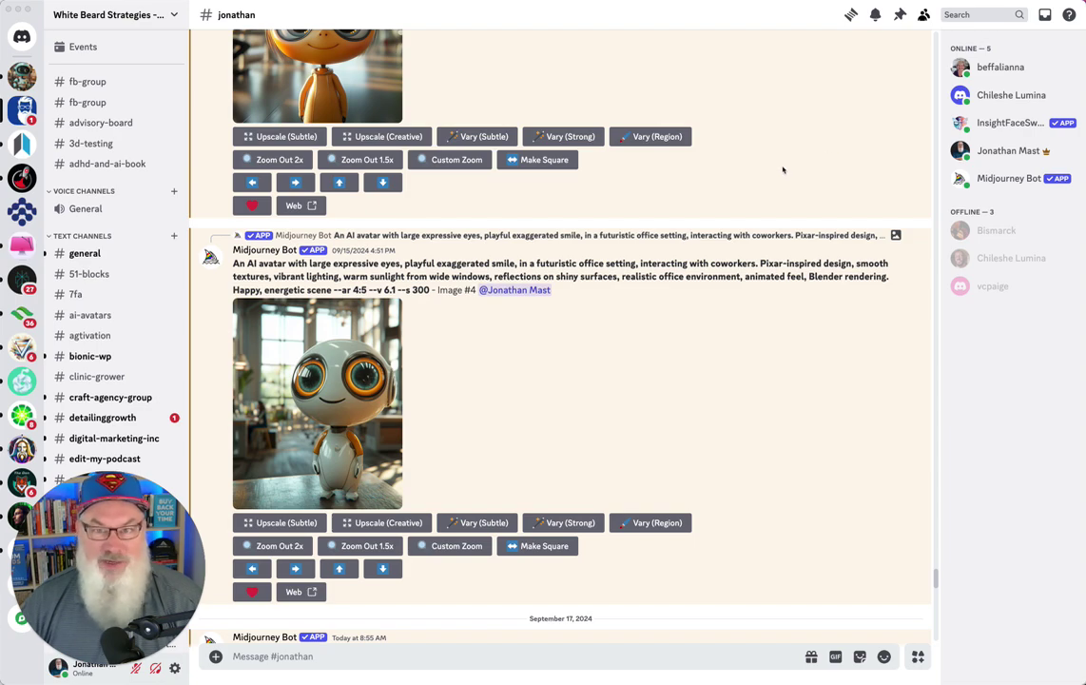
Scroll the #jonathan channel to the September 17 Midjourney grids of 200,000+ bursting from a box
{"action": "scroll", "coordinate": [782, 169], "scroll_direction": "down", "scroll_amount": 5}
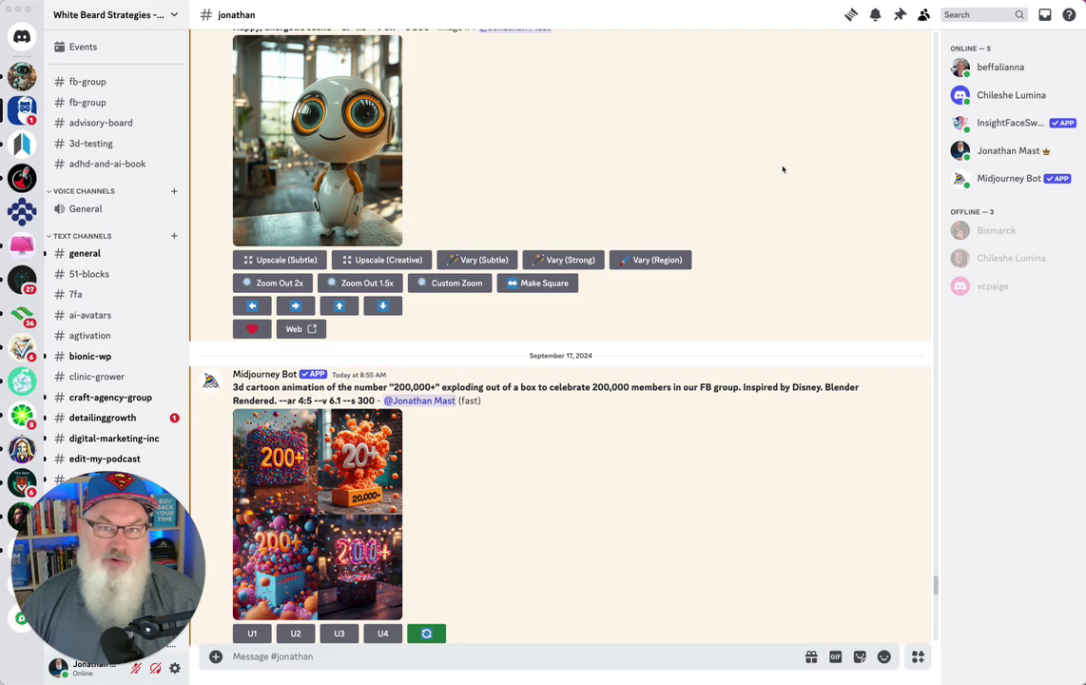
{"action": "scroll", "coordinate": [783, 170], "scroll_direction": "down", "scroll_amount": 4}
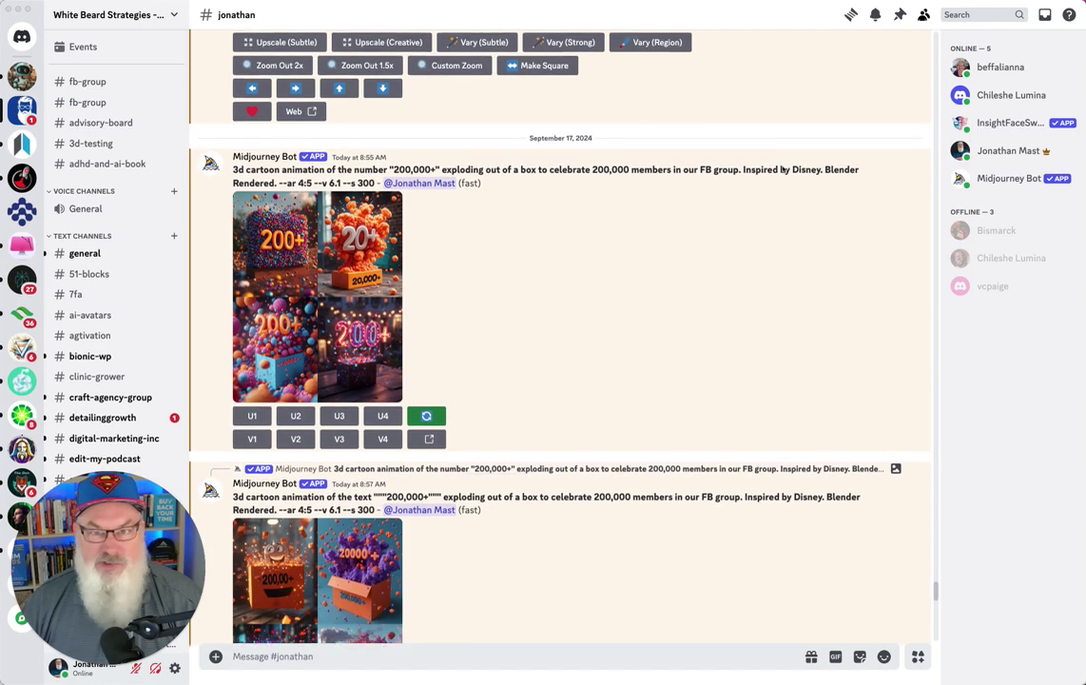
{"action": "scroll", "coordinate": [782, 169], "scroll_direction": "down", "scroll_amount": 1}
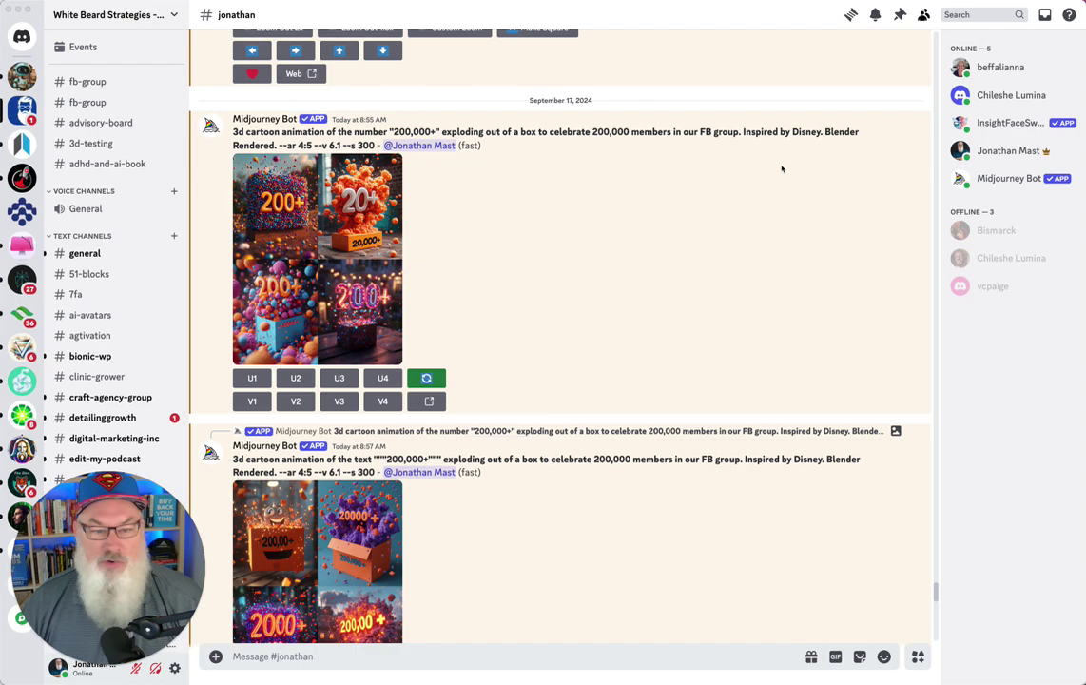
{"action": "scroll", "coordinate": [526, 178], "scroll_direction": "down", "scroll_amount": 1}
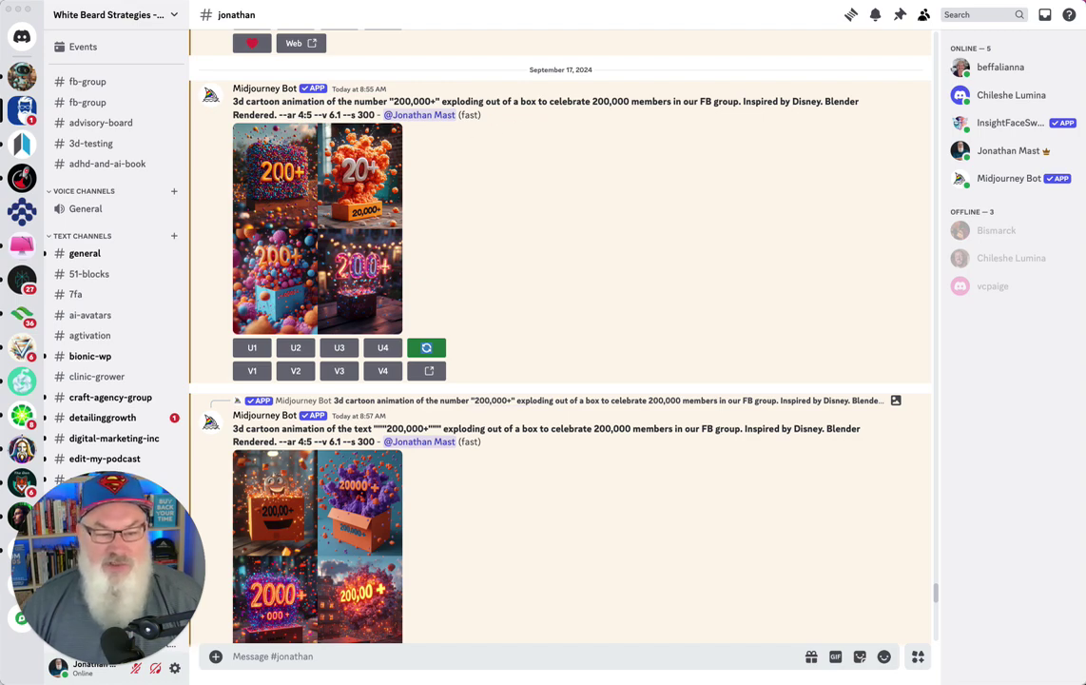
Enlarge the first 200,000+ box grid, close it, then enlarge the second grid
{"action": "left_click", "coordinate": [280, 177]}
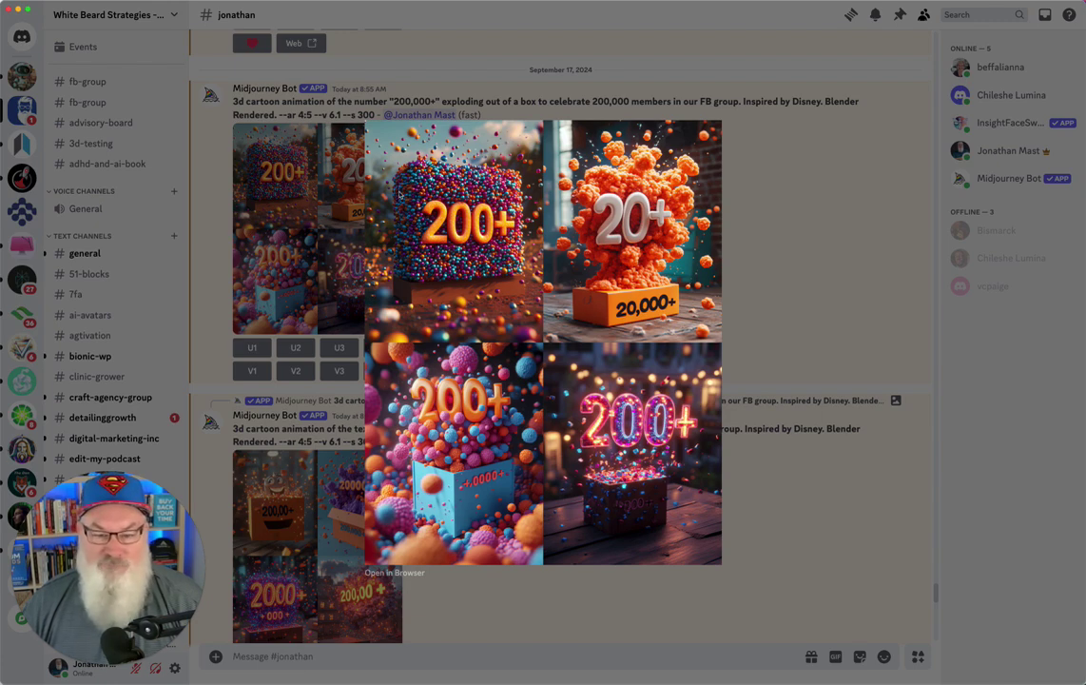
{"action": "left_click", "coordinate": [751, 208]}
{"action": "scroll", "coordinate": [593, 221], "scroll_direction": "down", "scroll_amount": 5}
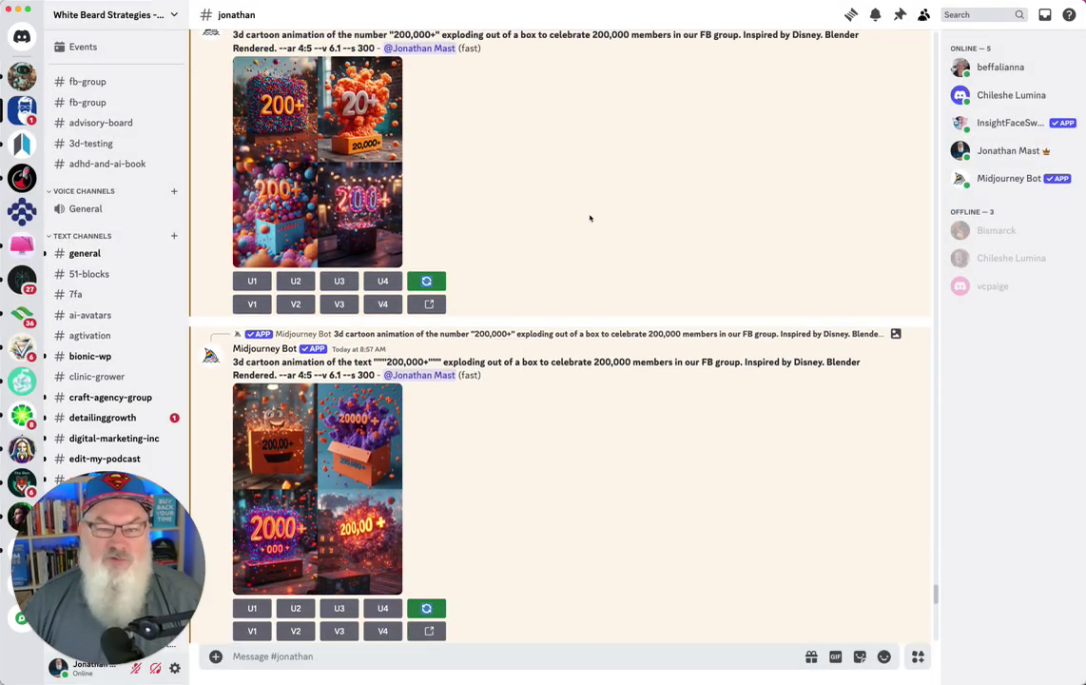
{"action": "scroll", "coordinate": [589, 216], "scroll_direction": "down", "scroll_amount": 1}
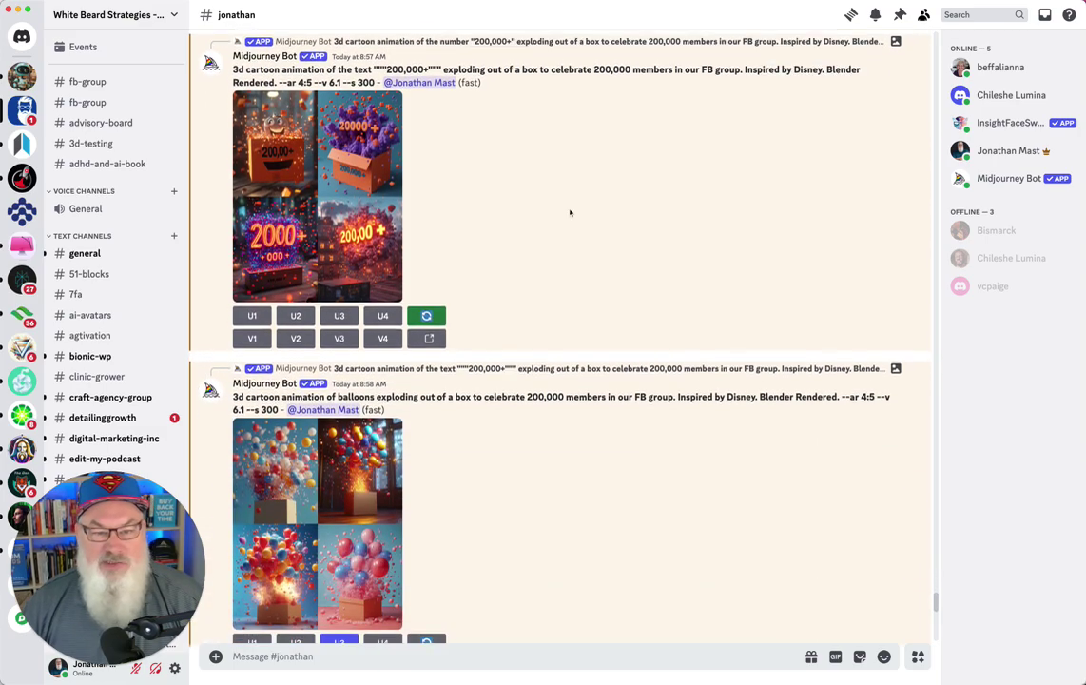
{"action": "left_click", "coordinate": [310, 174]}
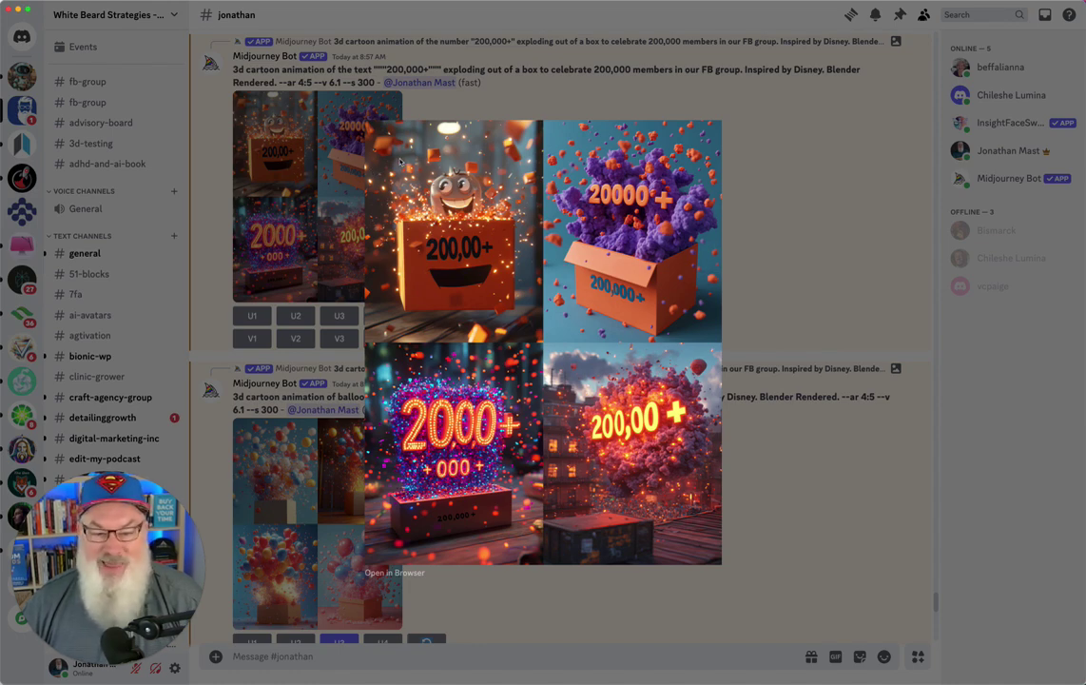
Compare the four balloons-from-a-box options enlarged, then scroll to the Image #3 upscale
{"action": "left_click", "coordinate": [762, 228]}
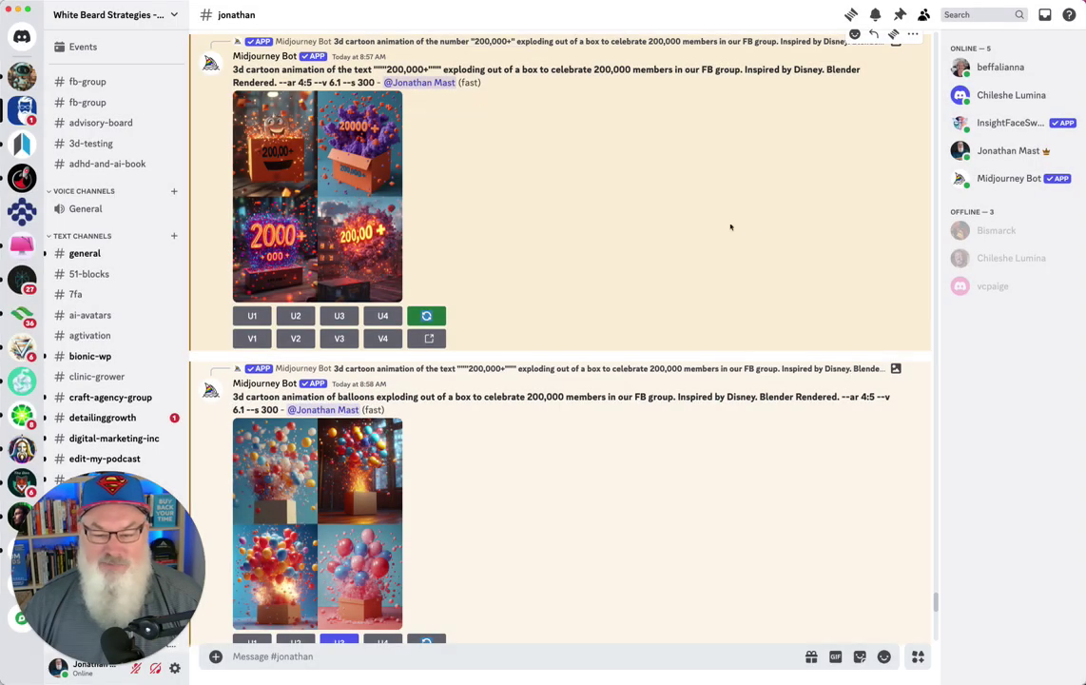
{"action": "scroll", "coordinate": [449, 228], "scroll_direction": "down", "scroll_amount": 5}
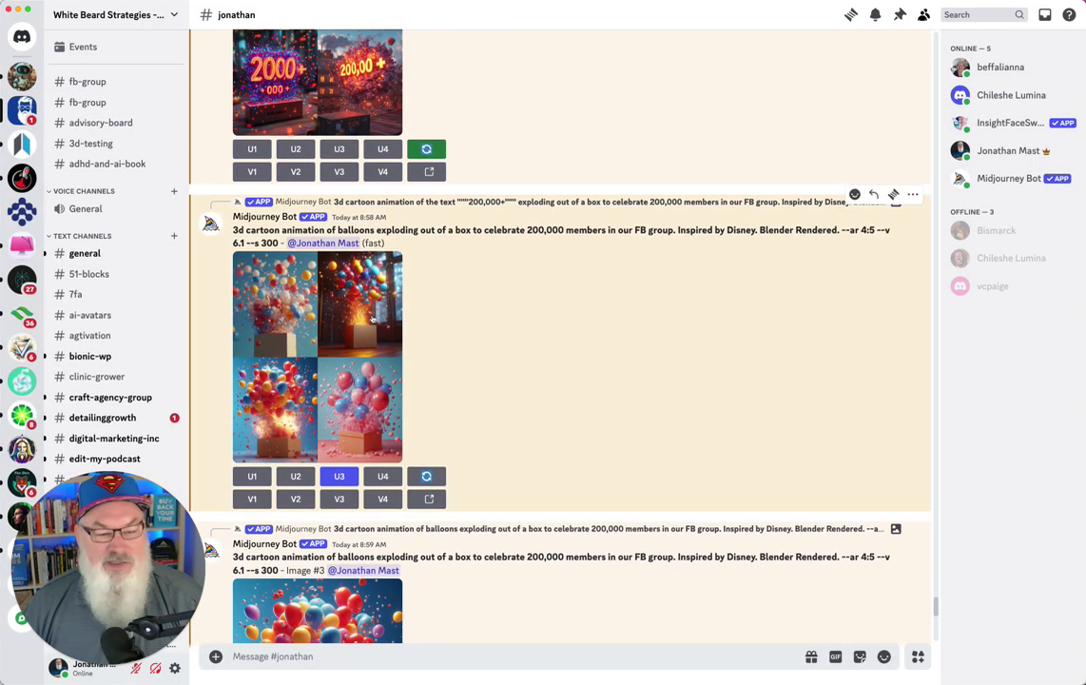
{"action": "scroll", "coordinate": [372, 319], "scroll_direction": "down", "scroll_amount": 1}
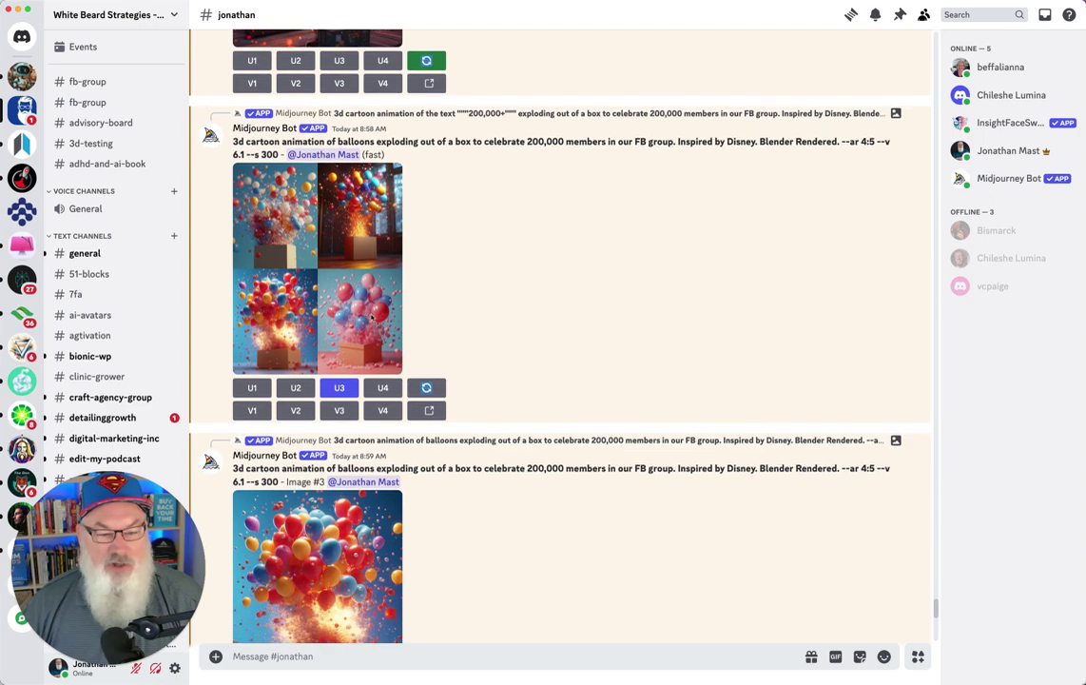
{"action": "left_click", "coordinate": [341, 294]}
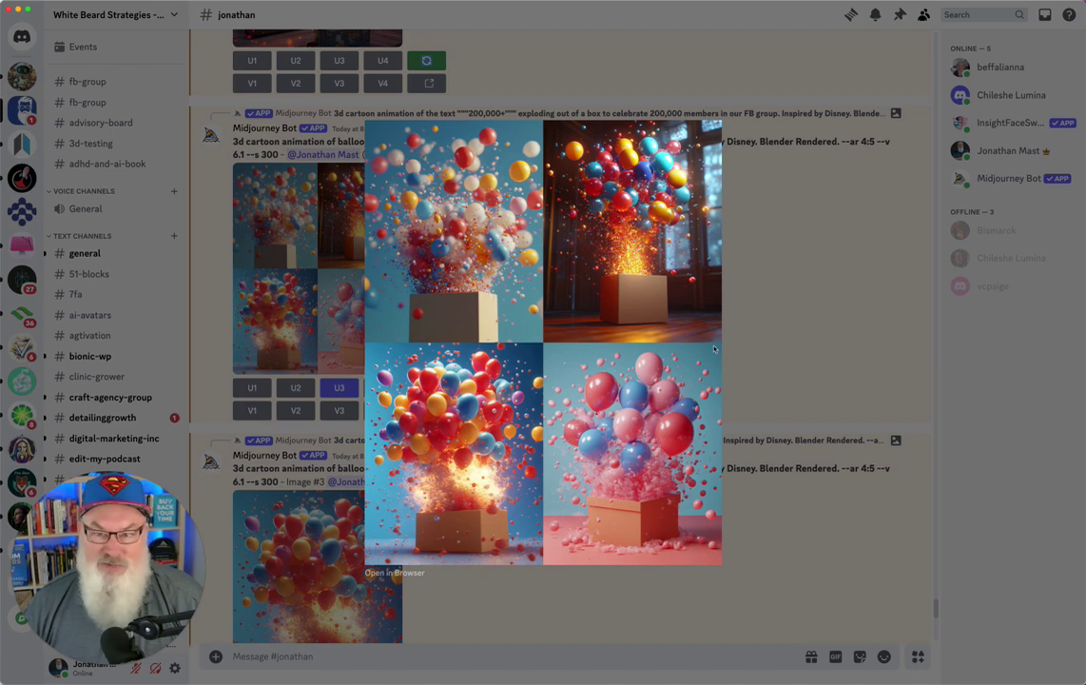
{"action": "key", "text": "Escape"}
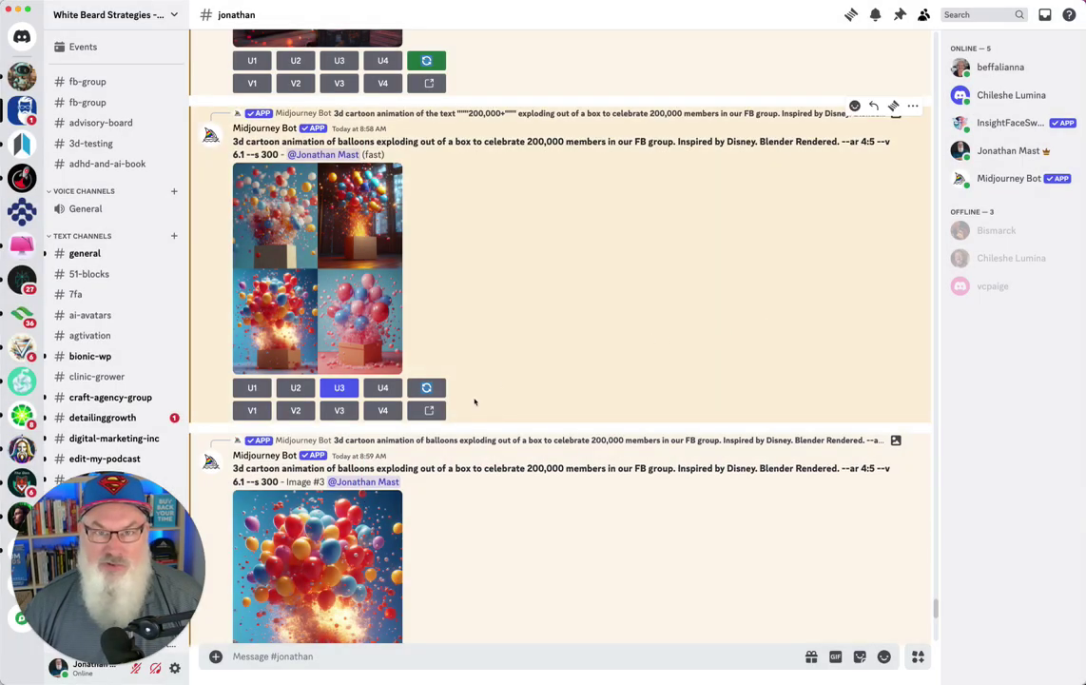
{"action": "scroll", "coordinate": [475, 402], "scroll_direction": "down", "scroll_amount": 5}
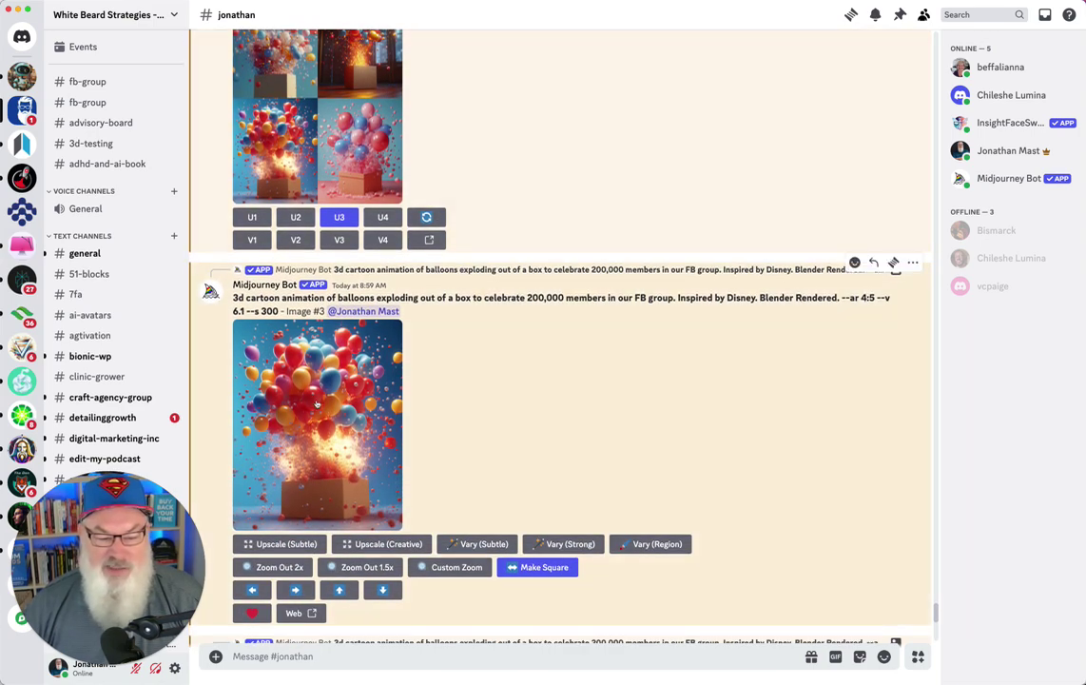
Preview the square Image #4 balloons picture enlarged, then switch to the Canva home page
{"action": "scroll", "coordinate": [318, 404], "scroll_direction": "down", "scroll_amount": 2}
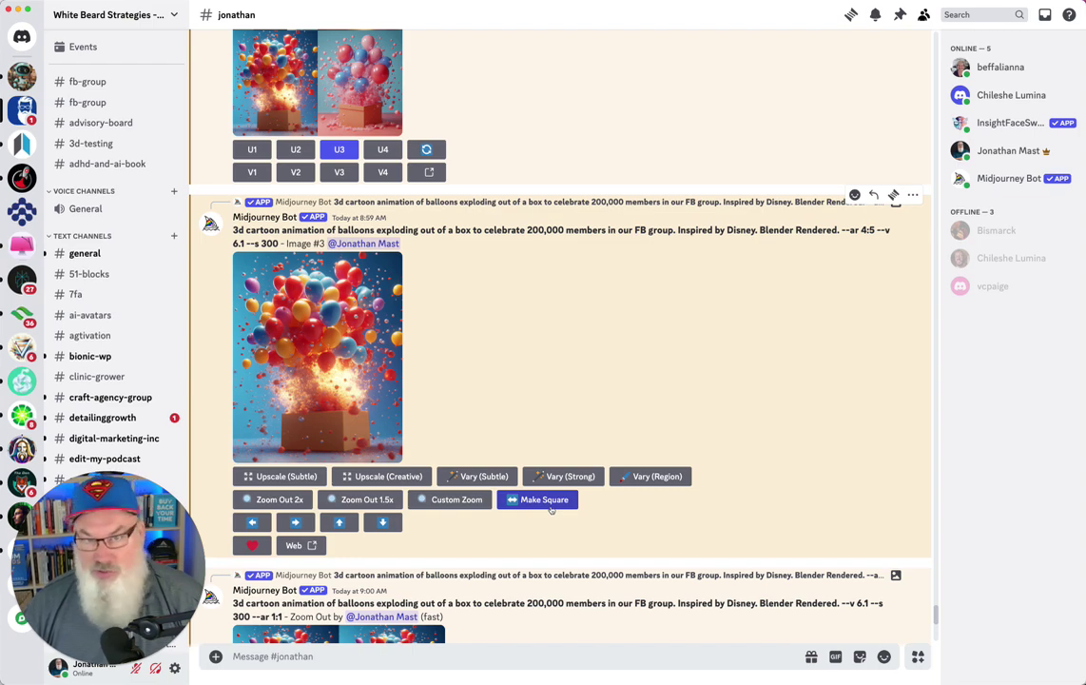
{"action": "scroll", "coordinate": [551, 509], "scroll_direction": "down", "scroll_amount": 5}
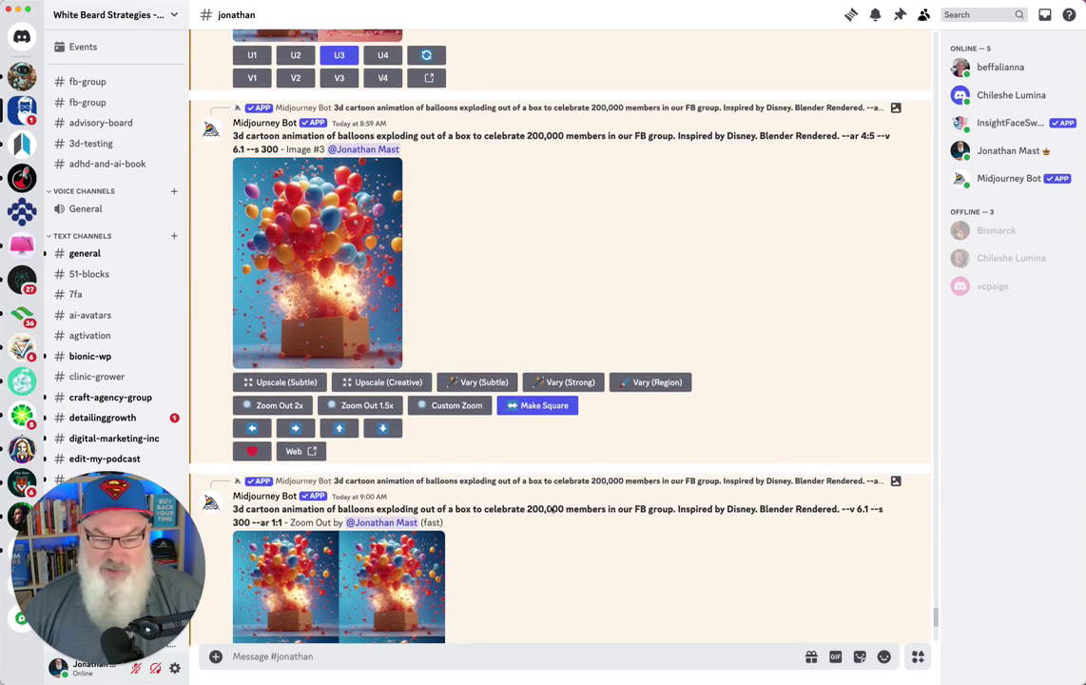
{"action": "scroll", "coordinate": [551, 509], "scroll_direction": "down", "scroll_amount": 4}
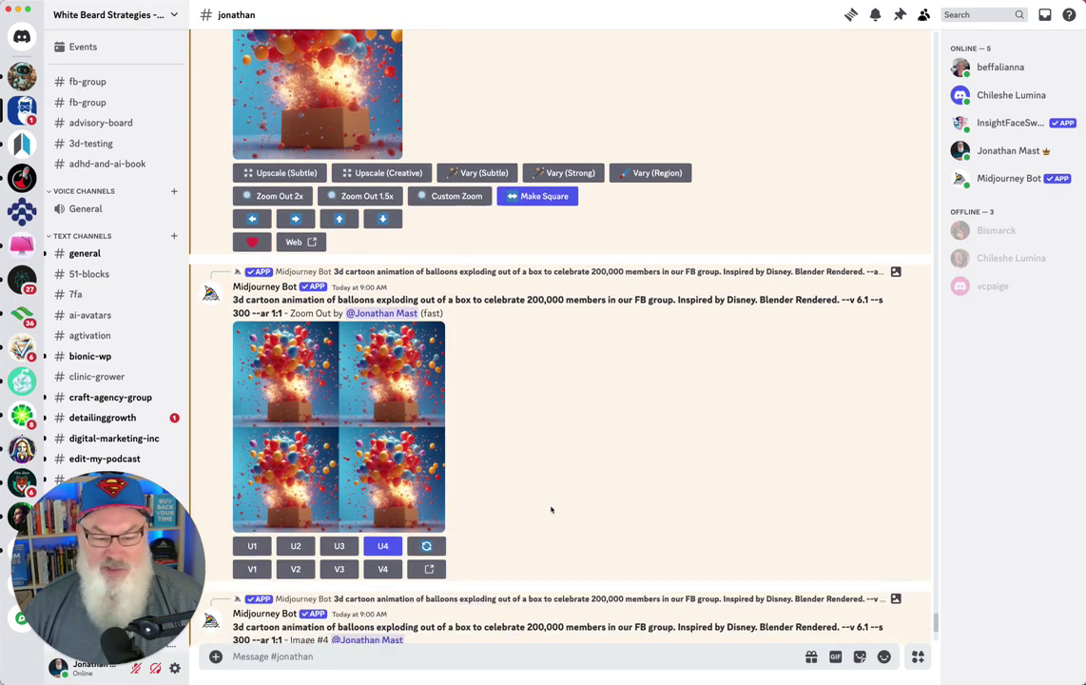
{"action": "scroll", "coordinate": [351, 422], "scroll_direction": "down", "scroll_amount": 5}
{"action": "scroll", "coordinate": [351, 422], "scroll_direction": "down", "scroll_amount": 1}
{"action": "left_click", "coordinate": [353, 425]}
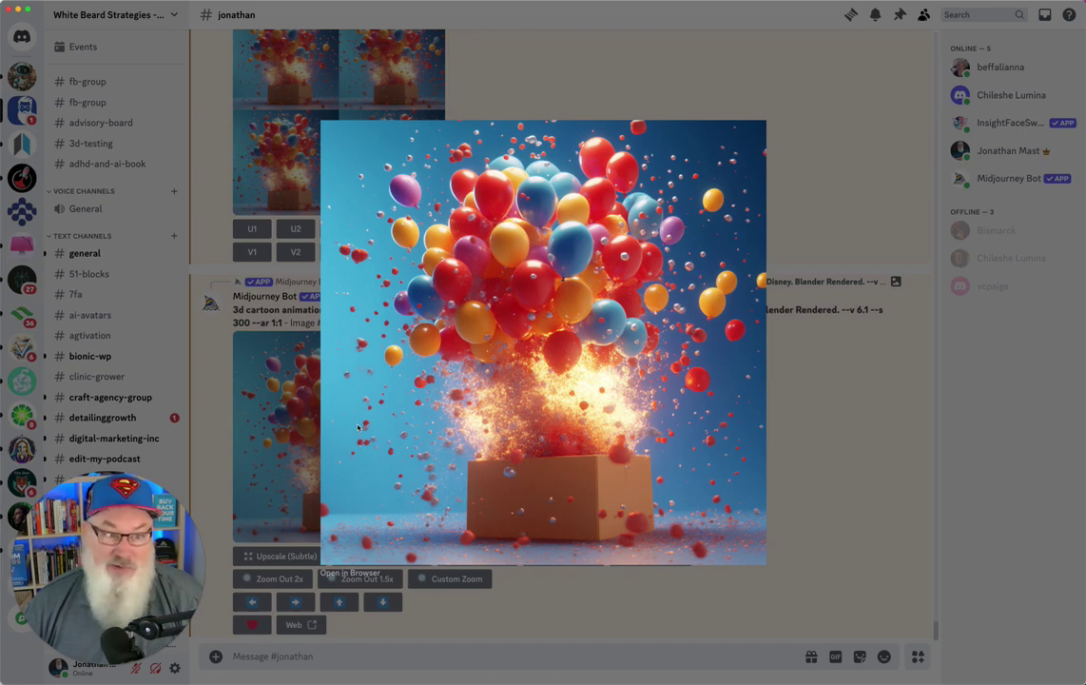
{"action": "left_click", "coordinate": [838, 164]}
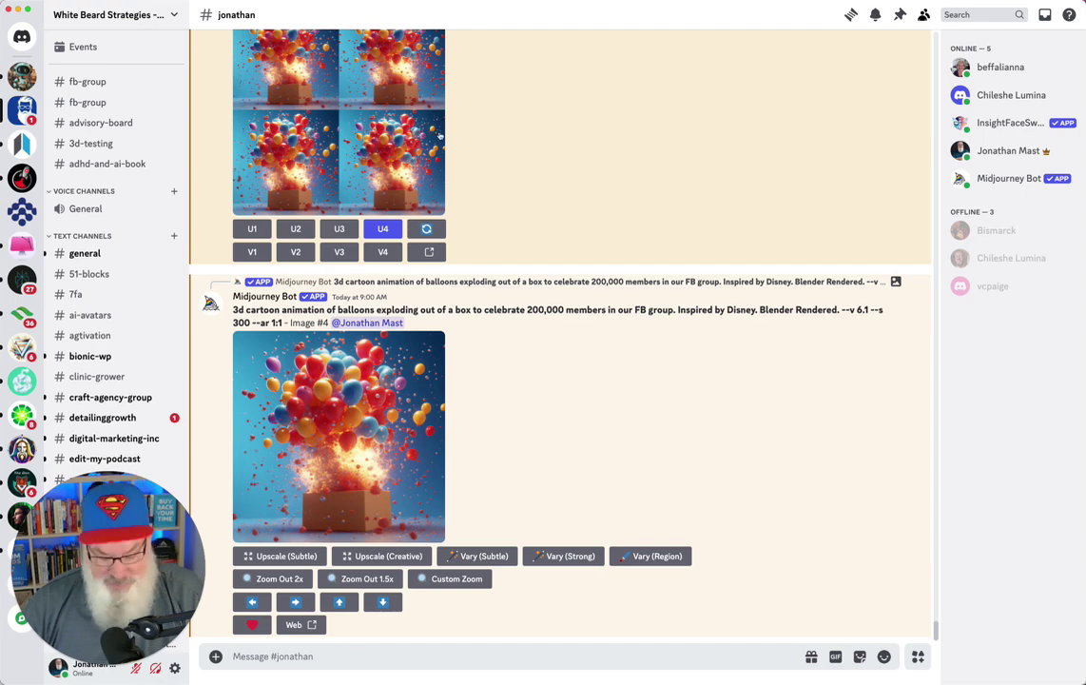
{"action": "key", "text": "super+Tab"}
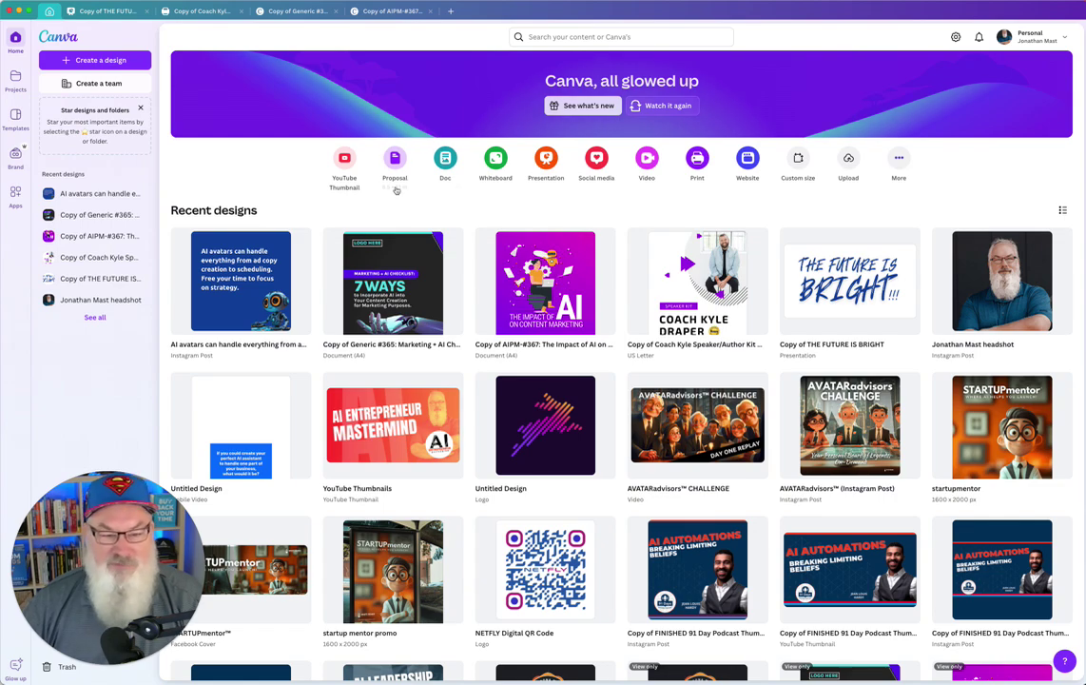
Create a new blank Instagram Post (Square) design
{"action": "left_click", "coordinate": [590, 167]}
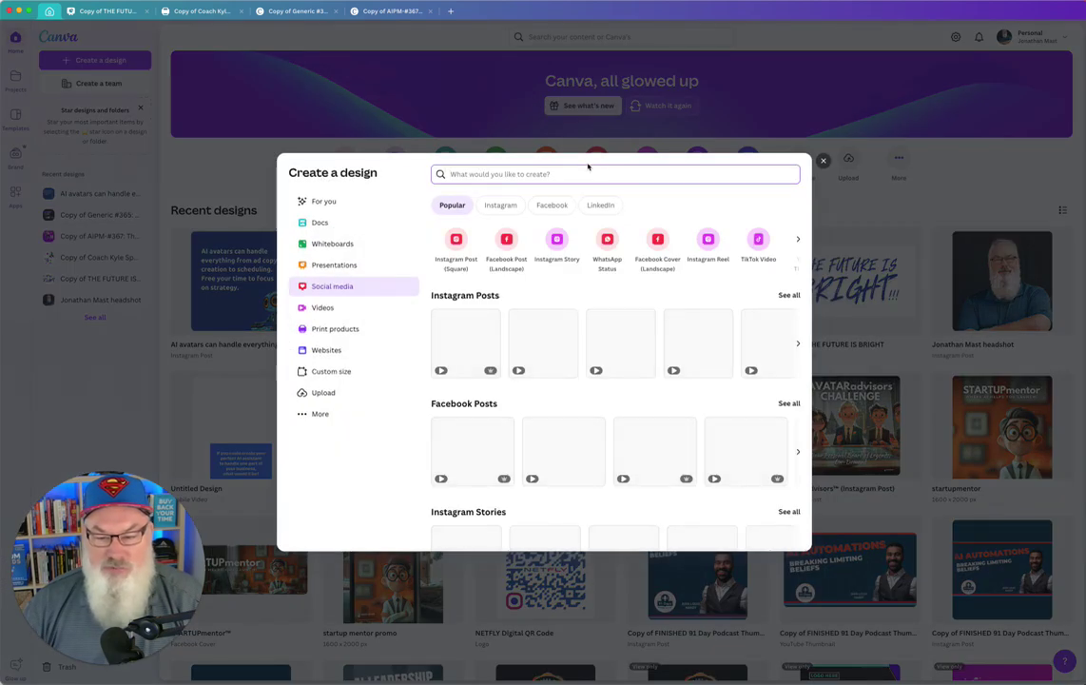
{"action": "left_click", "coordinate": [496, 208]}
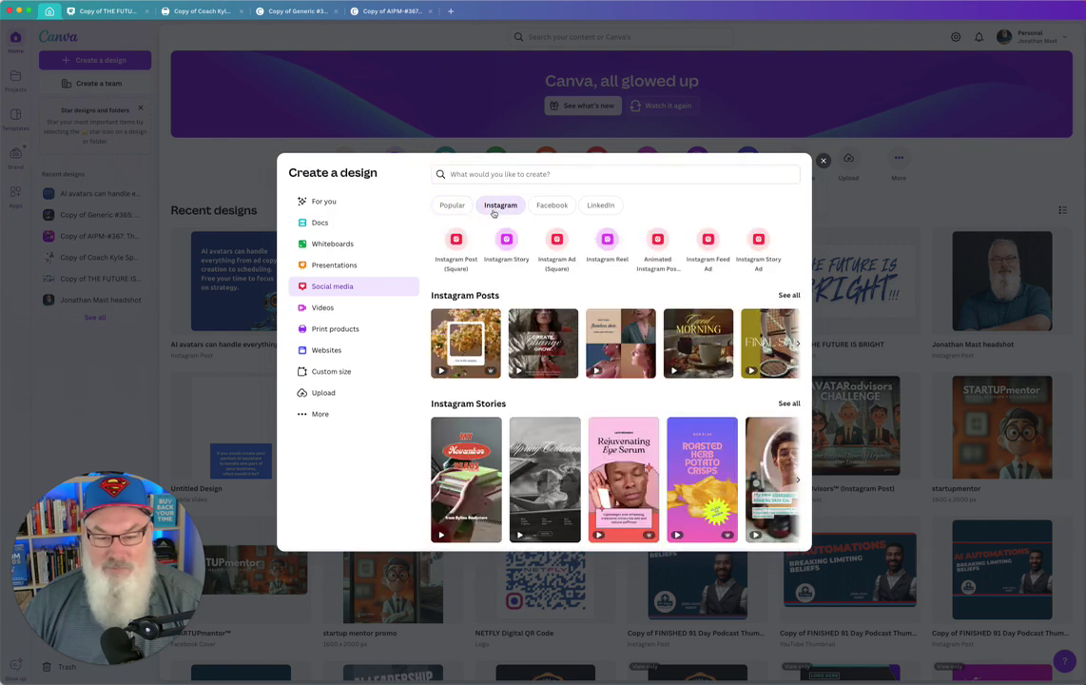
{"action": "left_click", "coordinate": [459, 239]}
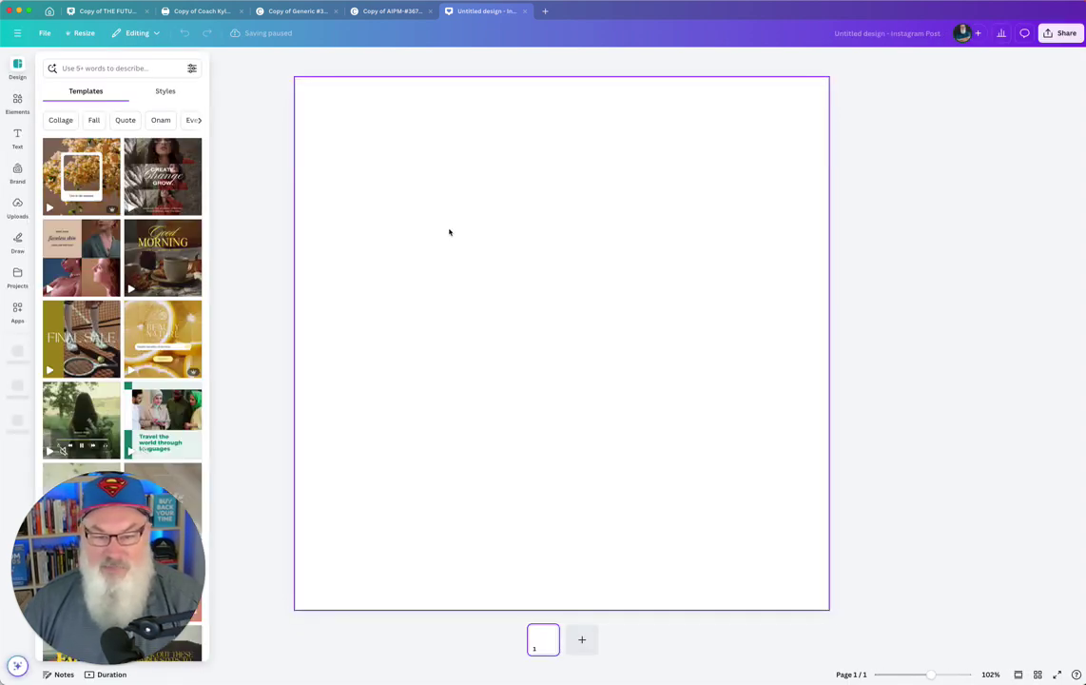
Paste the balloons image and stretch it edge to edge across the 1,080 × 1,080 page
{"action": "left_click", "coordinate": [450, 232]}
{"action": "key", "text": "super+v"}
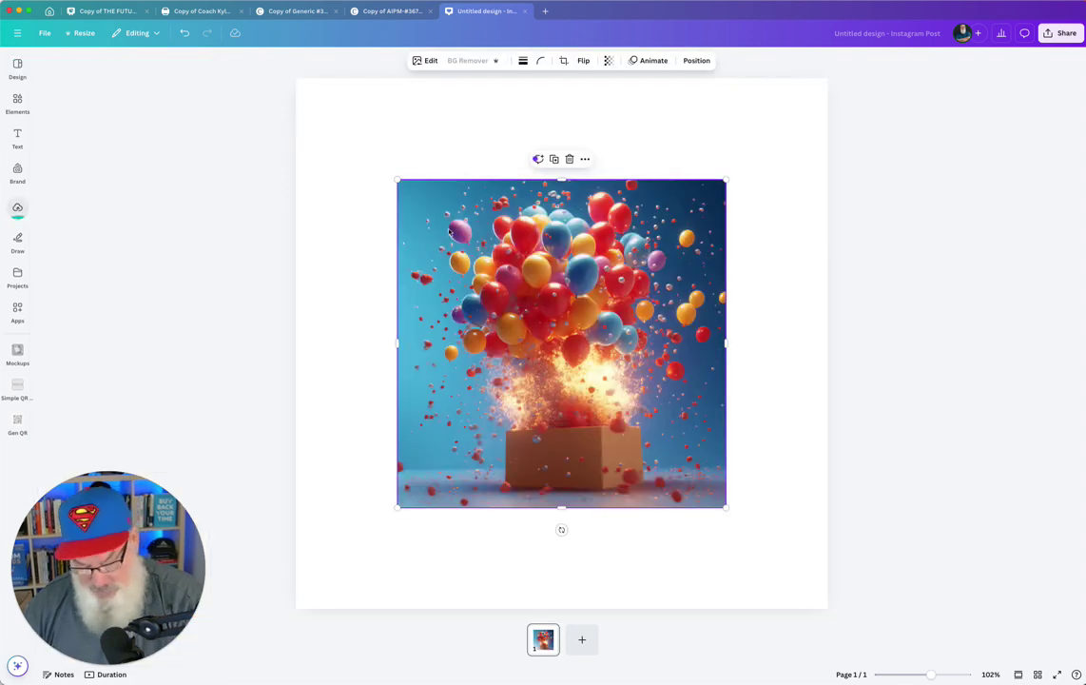
{"action": "key", "text": "Escape"}
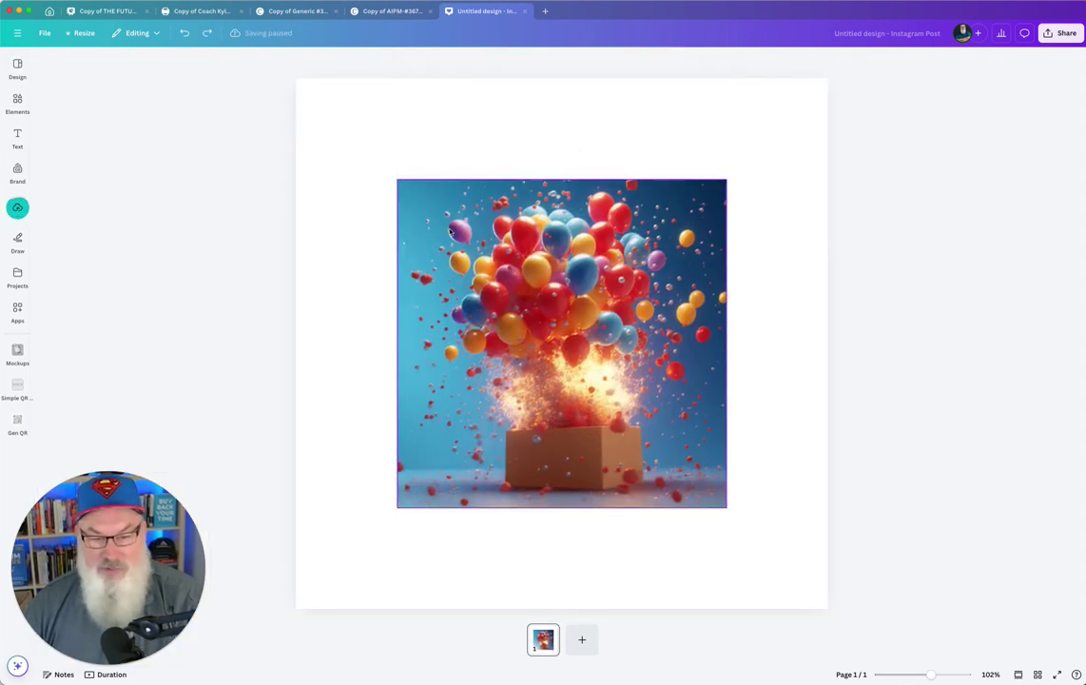
{"action": "left_click_drag", "start_coordinate": [506, 357], "coordinate": [404, 254]}
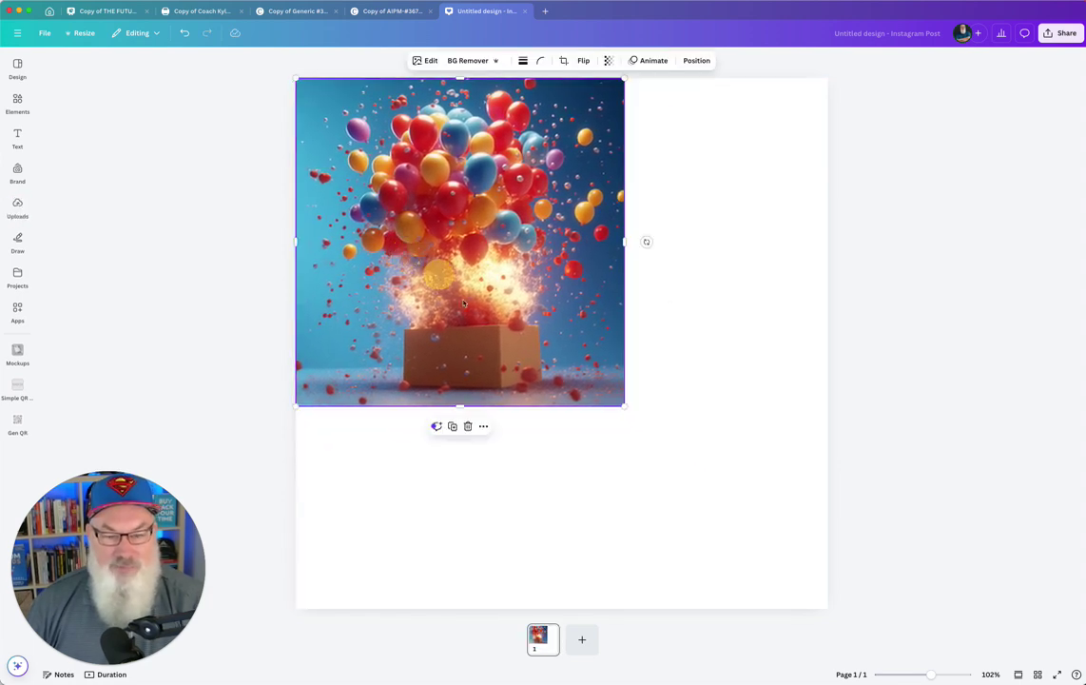
{"action": "left_click_drag", "start_coordinate": [625, 406], "coordinate": [837, 601]}
{"action": "left_click", "coordinate": [870, 500]}
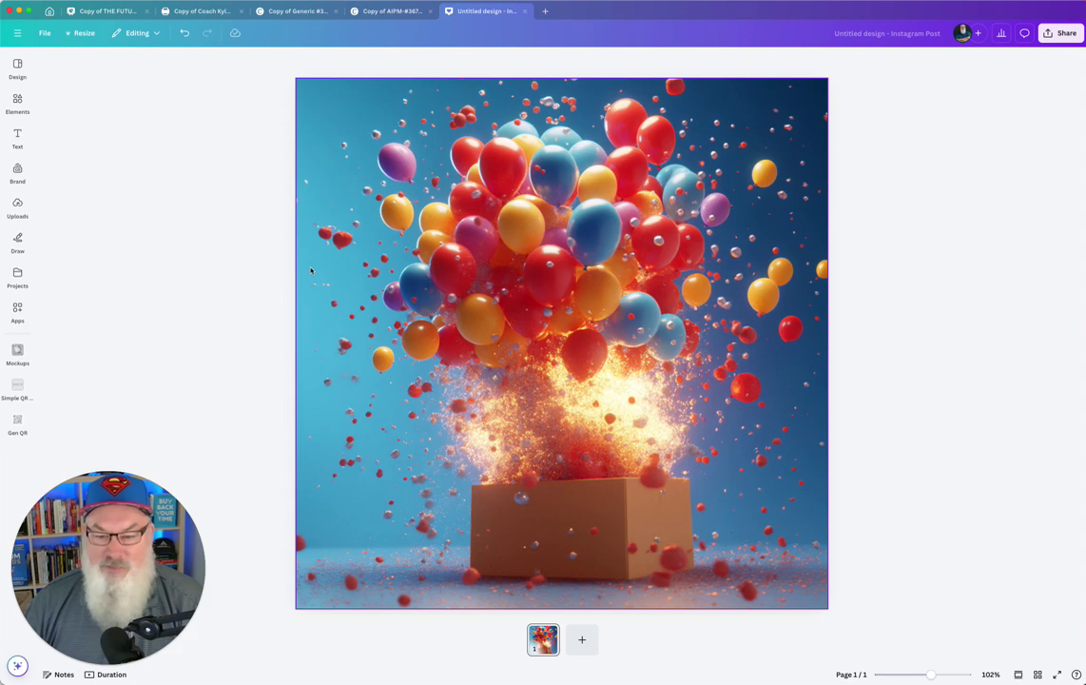
Search your projects for 'ai mastermind' and open the AI Agency Mastermind design
{"action": "left_click", "coordinate": [50, 11]}
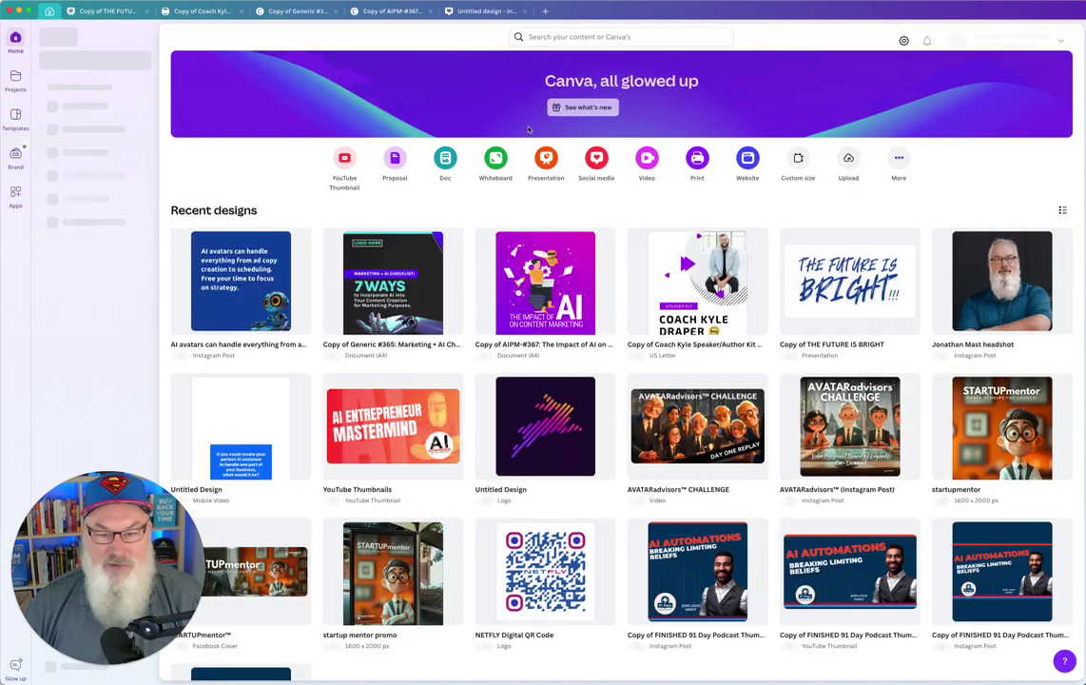
{"action": "left_click", "coordinate": [563, 38]}
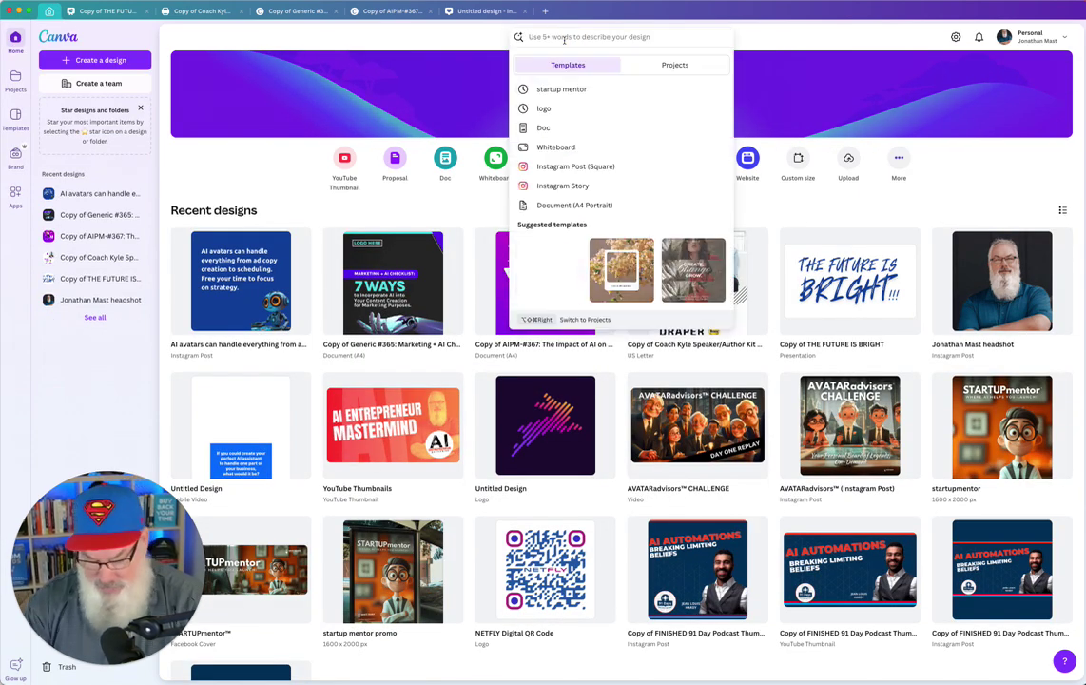
{"action": "type", "text": "ai"}
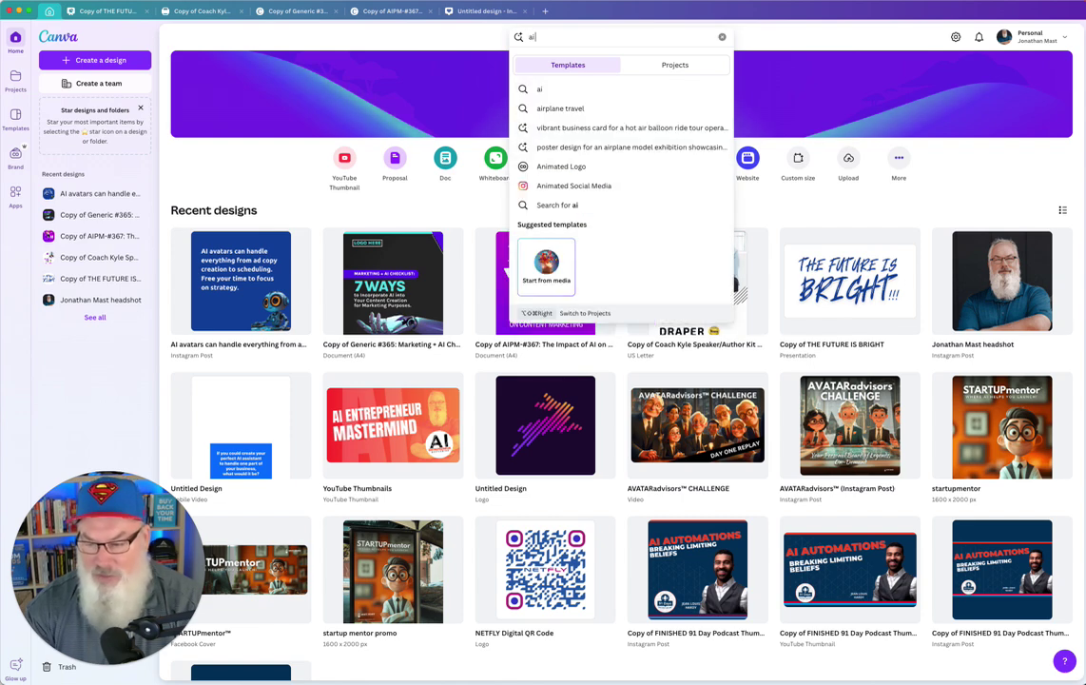
{"action": "type", "text": " logo"}
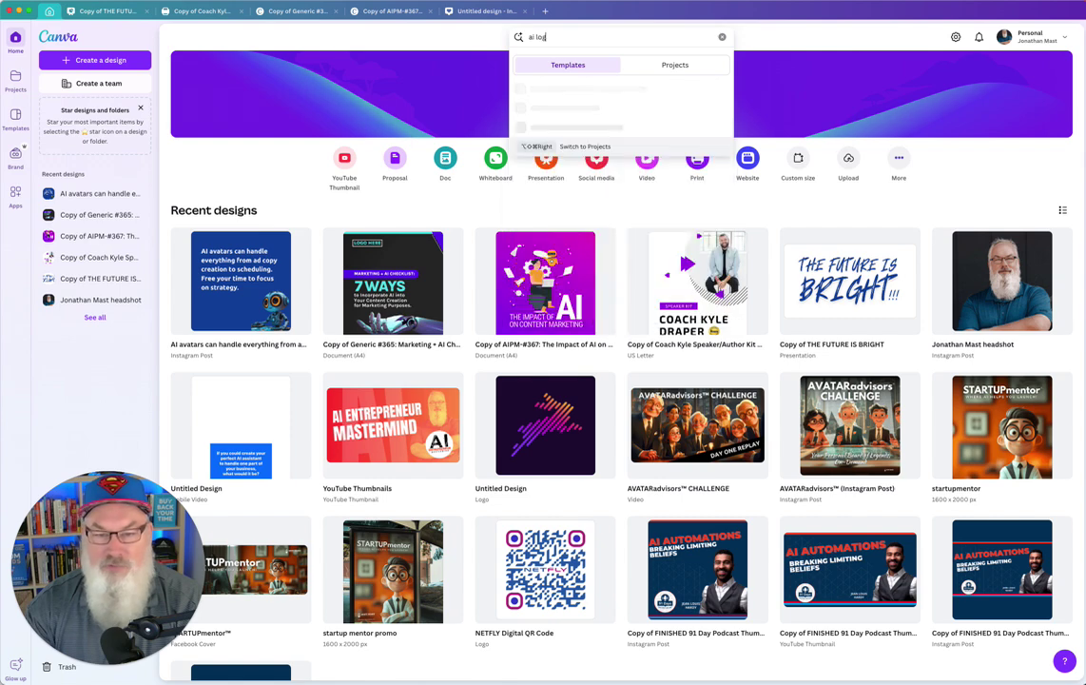
{"action": "left_click", "coordinate": [650, 64]}
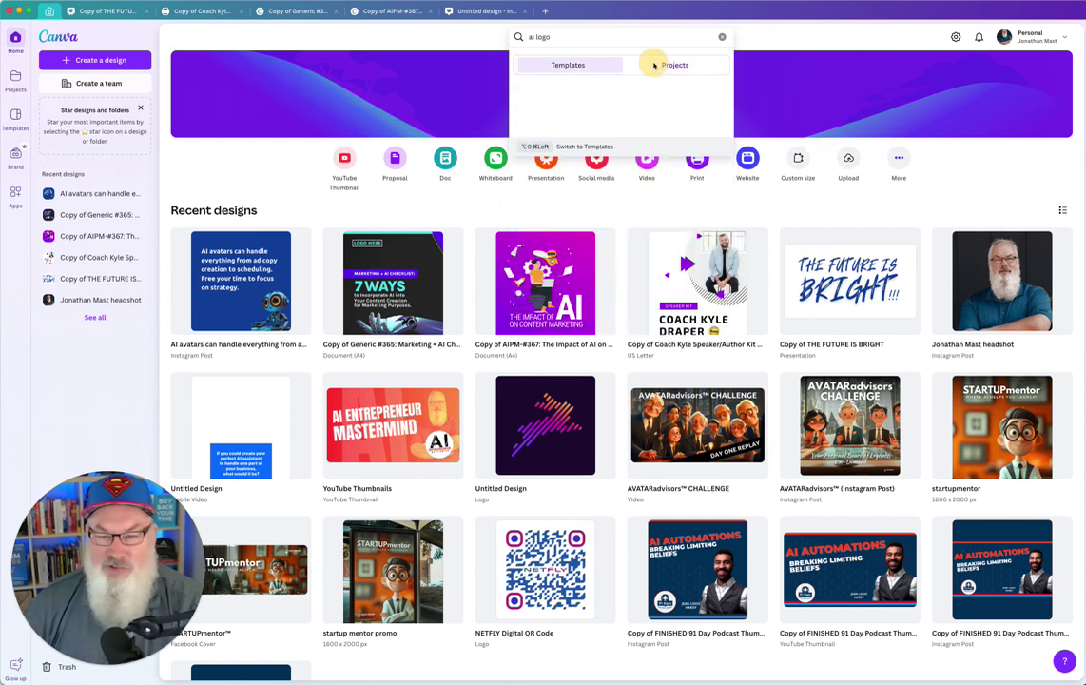
{"action": "double_click", "coordinate": [540, 36]}
{"action": "type", "text": "mastermind"}
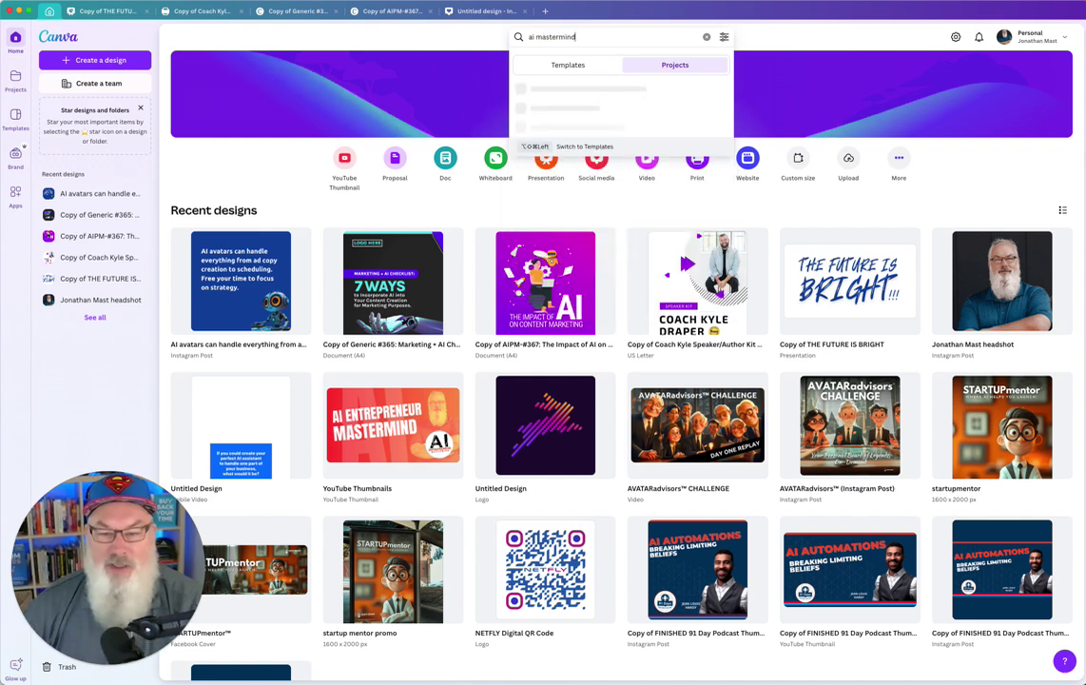
{"action": "left_click", "coordinate": [571, 124]}
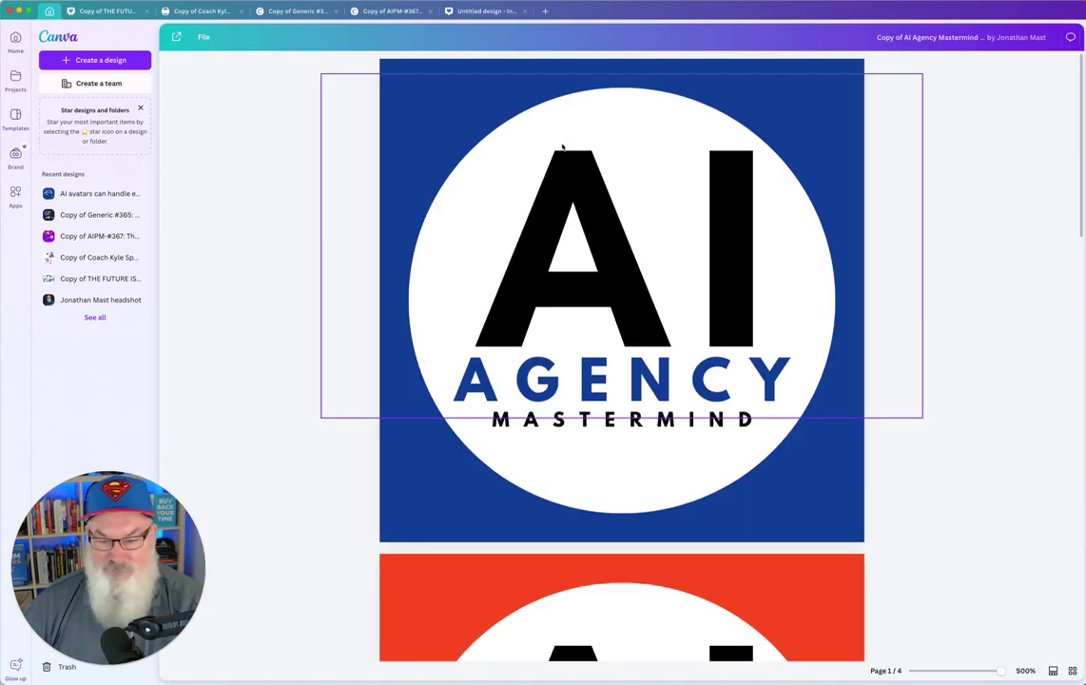
Select the AI Prompting Mastery logo group on page 3 and copy it
{"action": "scroll", "coordinate": [562, 148], "scroll_direction": "down", "scroll_amount": 10}
{"action": "scroll", "coordinate": [563, 147], "scroll_direction": "down", "scroll_amount": 10}
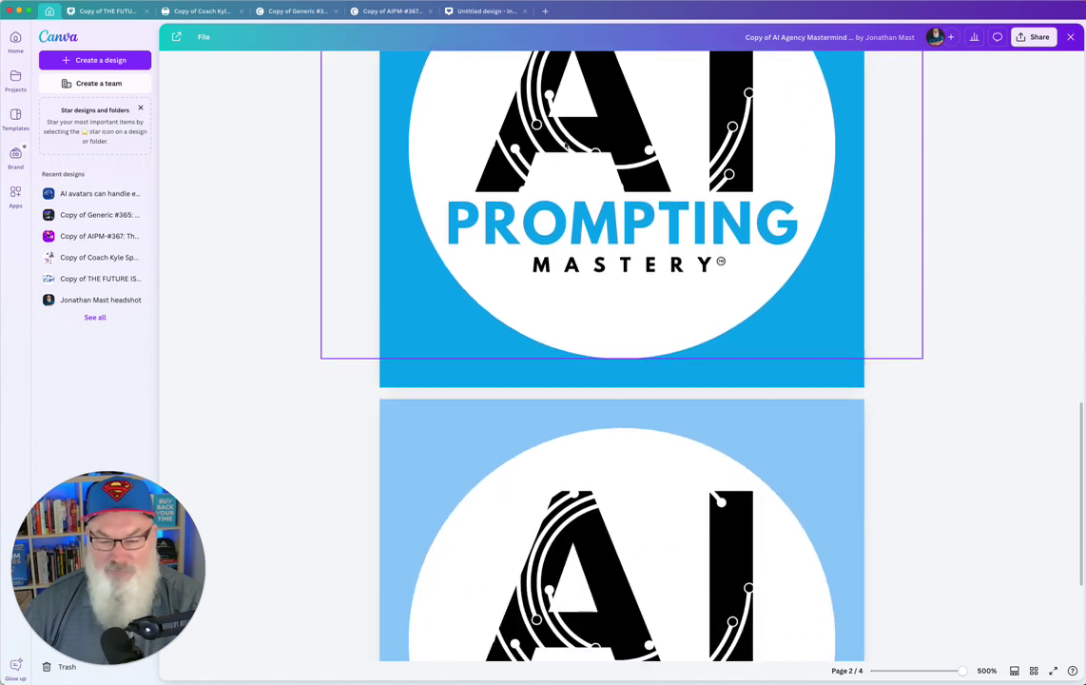
{"action": "scroll", "coordinate": [565, 145], "scroll_direction": "up", "scroll_amount": 5}
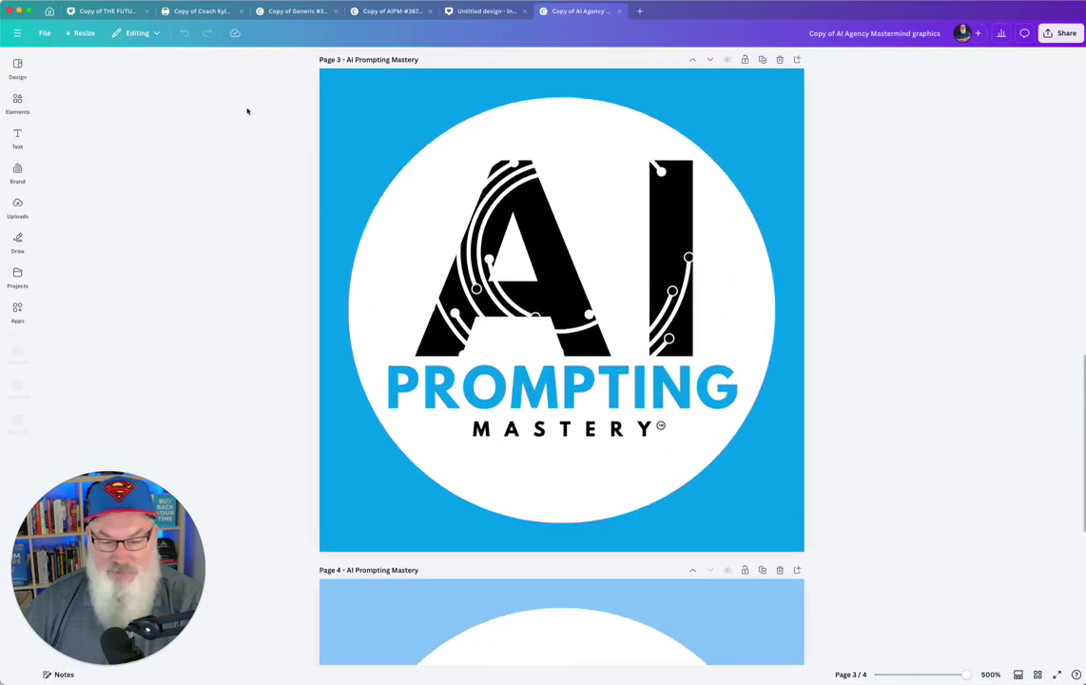
{"action": "left_click_drag", "start_coordinate": [217, 96], "coordinate": [880, 476]}
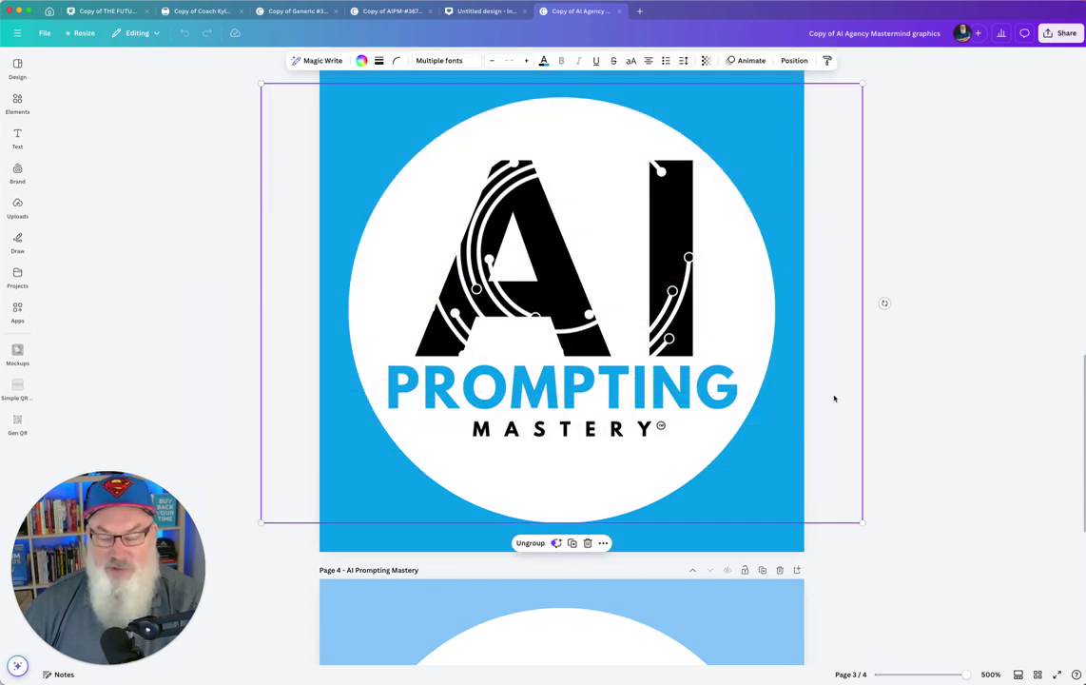
{"action": "left_click", "coordinate": [485, 10]}
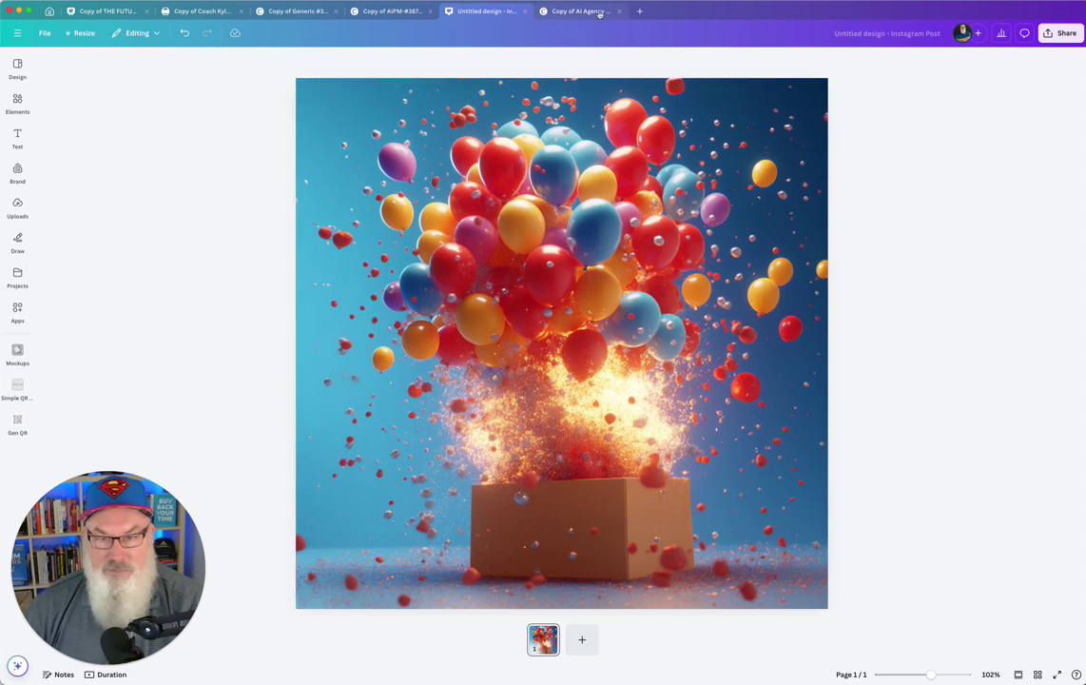
{"action": "left_click", "coordinate": [552, 11]}
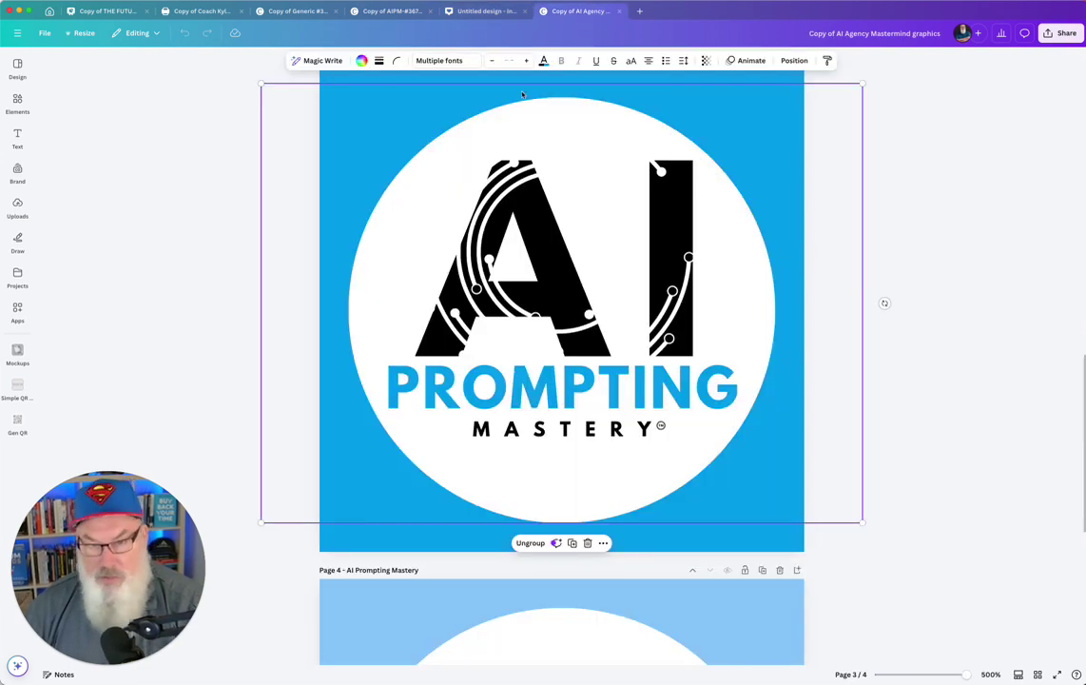
{"action": "left_click", "coordinate": [483, 11]}
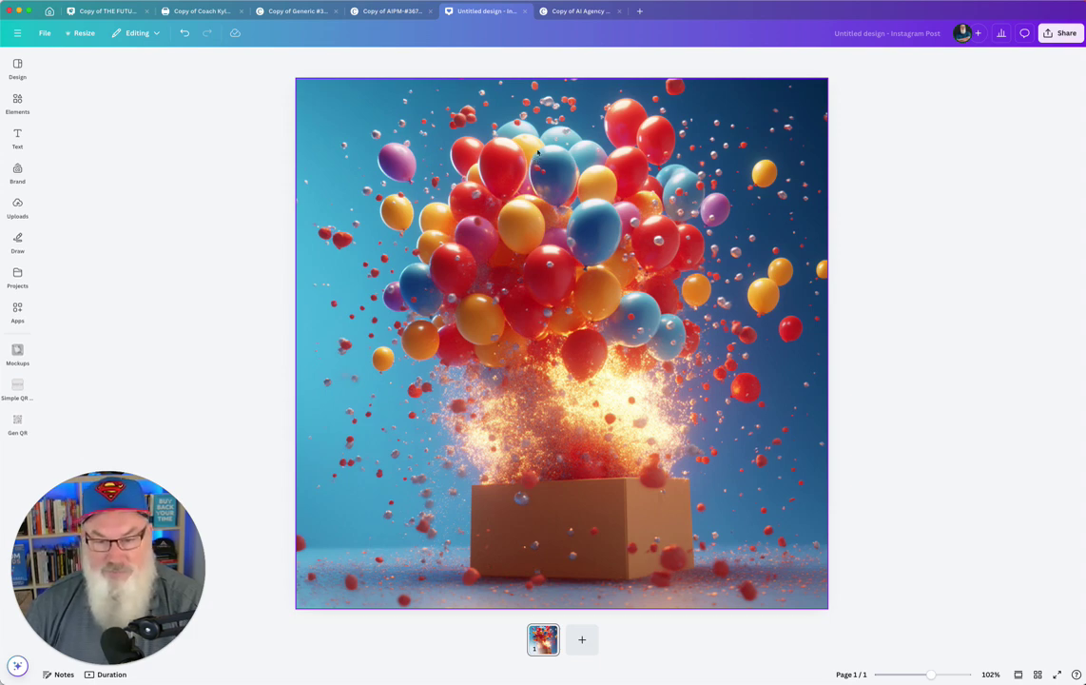
{"action": "left_click", "coordinate": [581, 12]}
{"action": "right_click", "coordinate": [549, 199]}
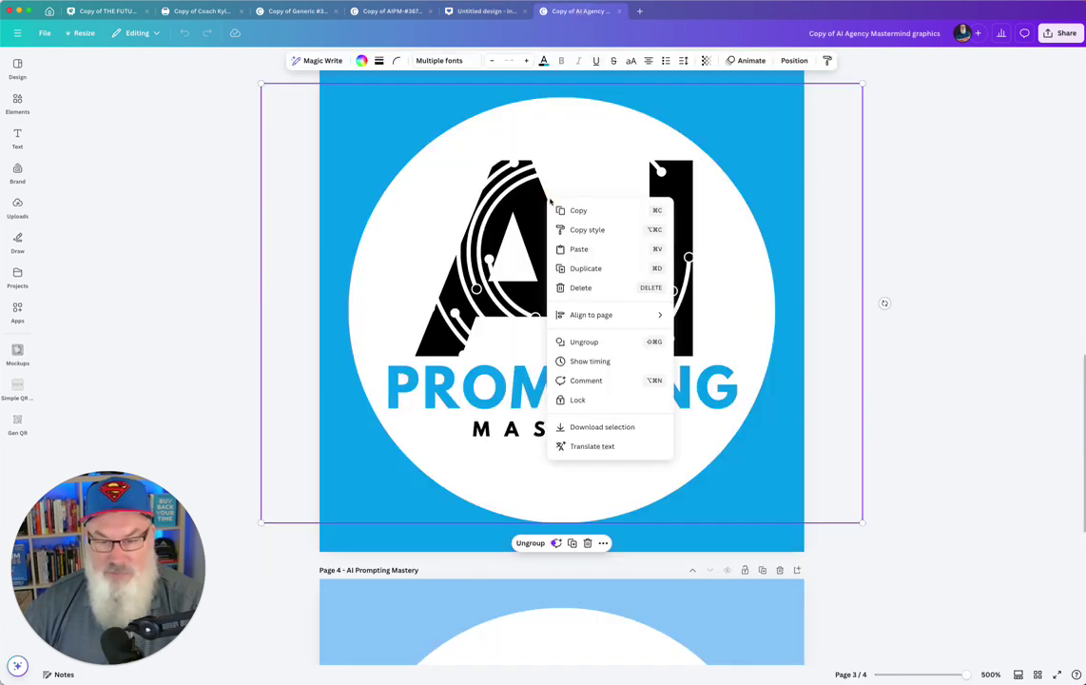
{"action": "left_click", "coordinate": [599, 210]}
Paste the AI Prompting Mastery logo into the balloon post's bottom-right corner beside the box
{"action": "left_click", "coordinate": [490, 10]}
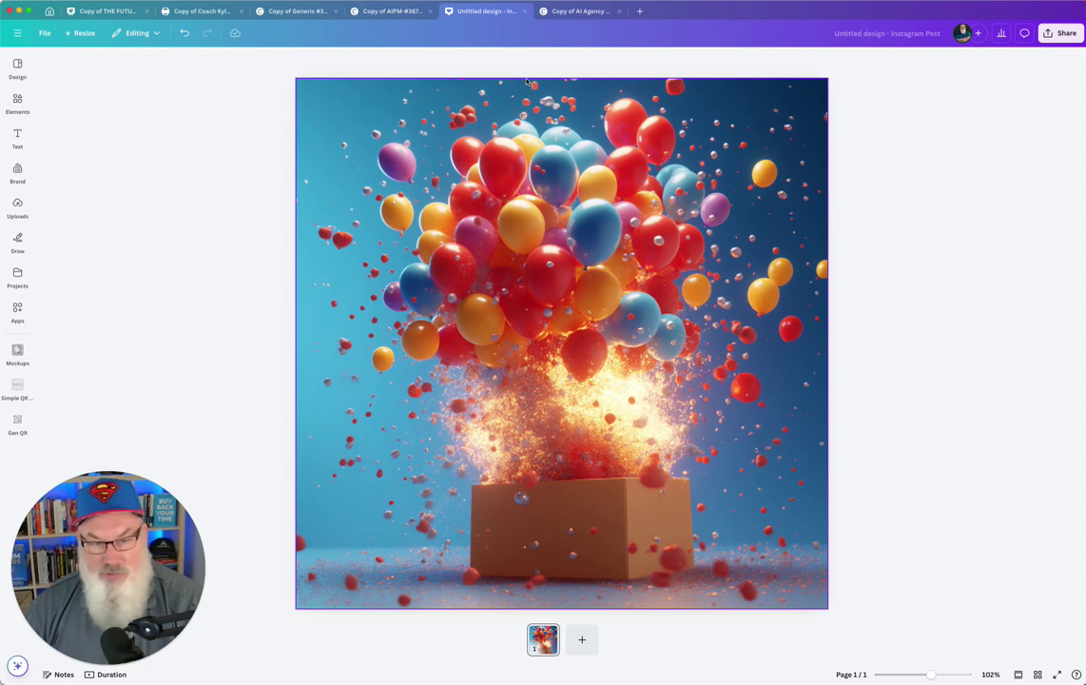
{"action": "key", "text": "super+v"}
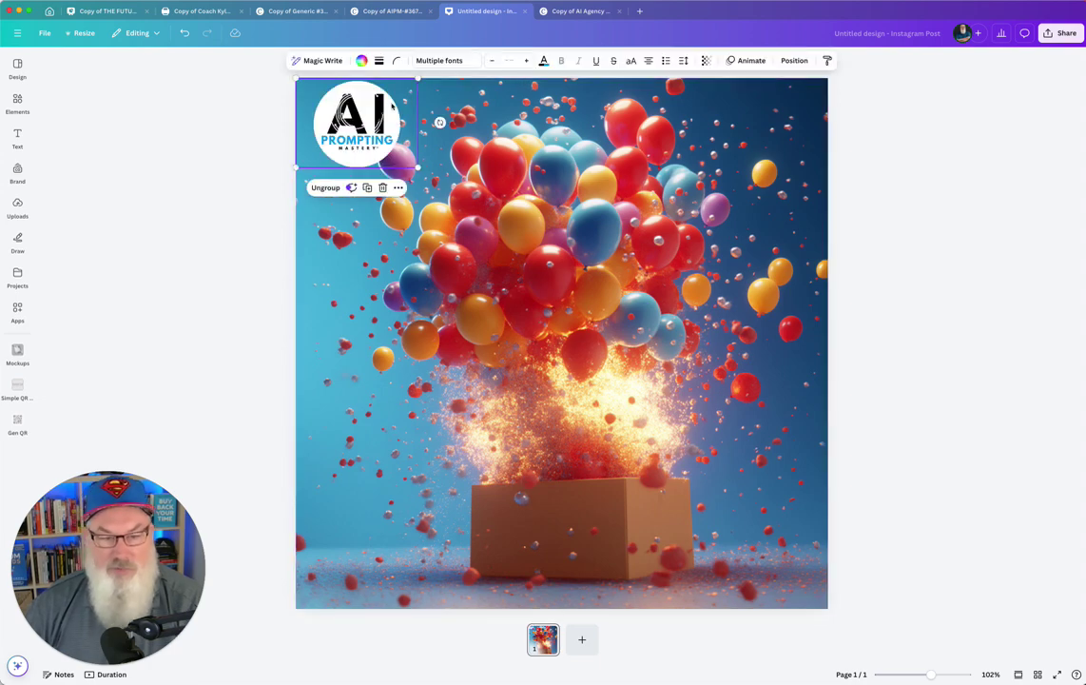
{"action": "left_click_drag", "start_coordinate": [358, 143], "coordinate": [760, 562]}
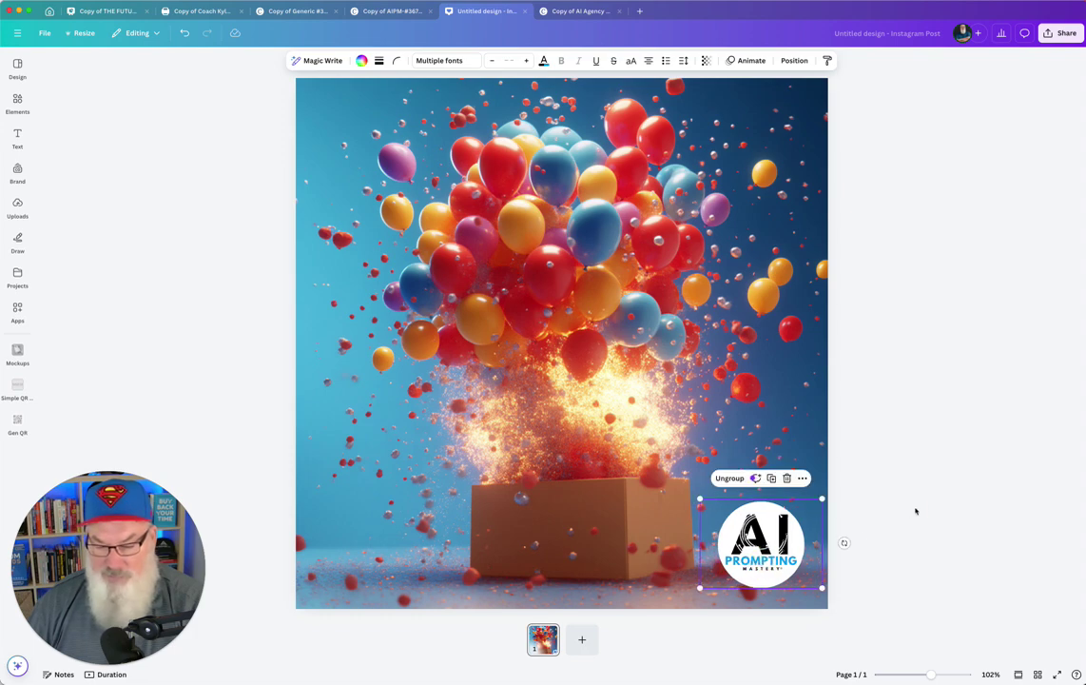
{"action": "left_click", "coordinate": [910, 512]}
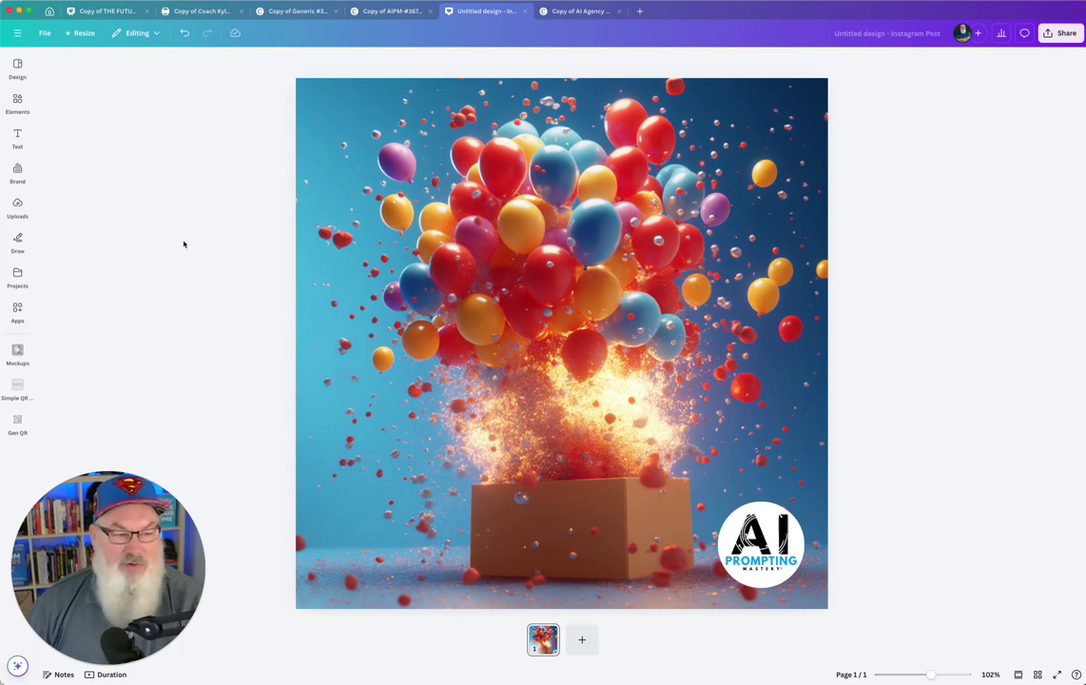
Add a '200,000+' heading over the burst and colour it white
{"action": "left_click", "coordinate": [17, 138]}
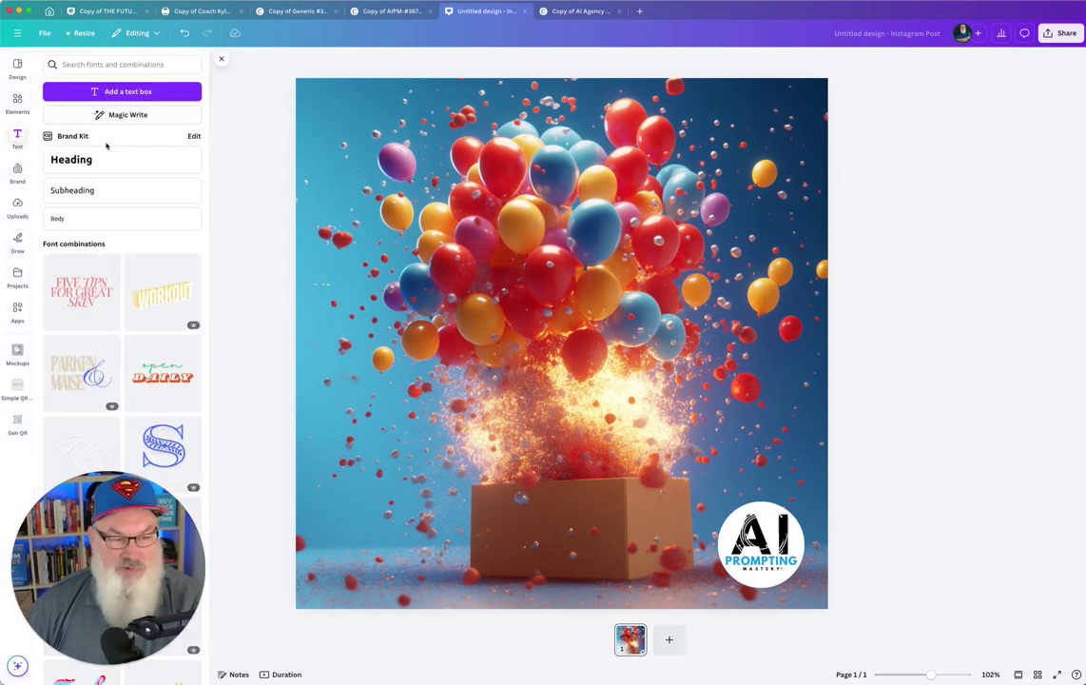
{"action": "left_click", "coordinate": [105, 156]}
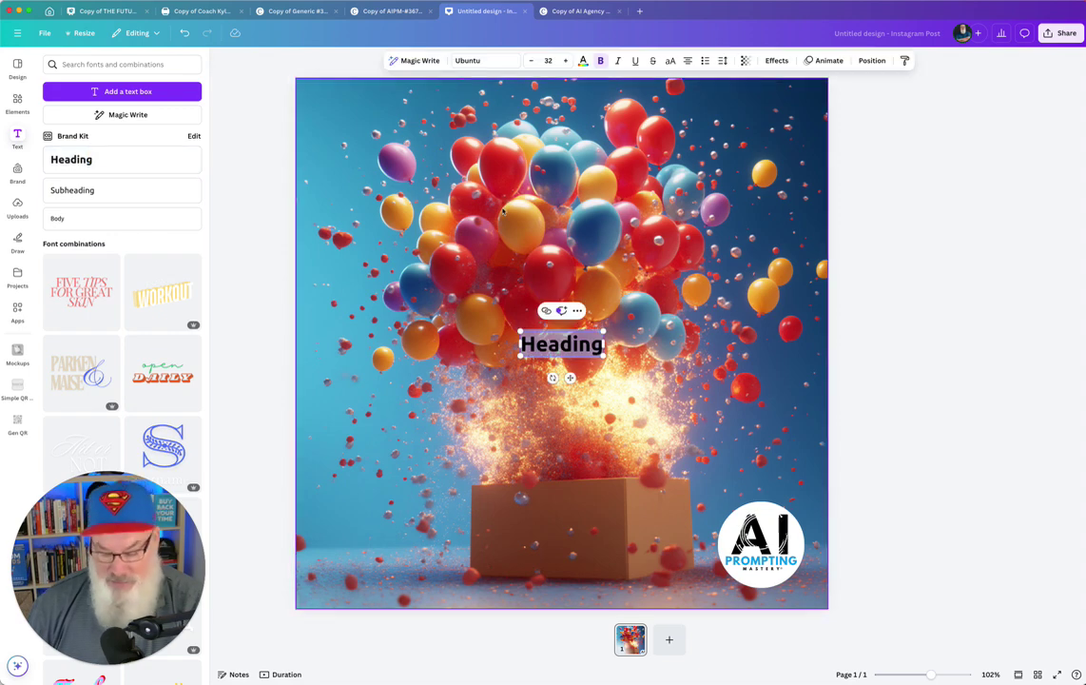
{"action": "type", "text": "200,00"}
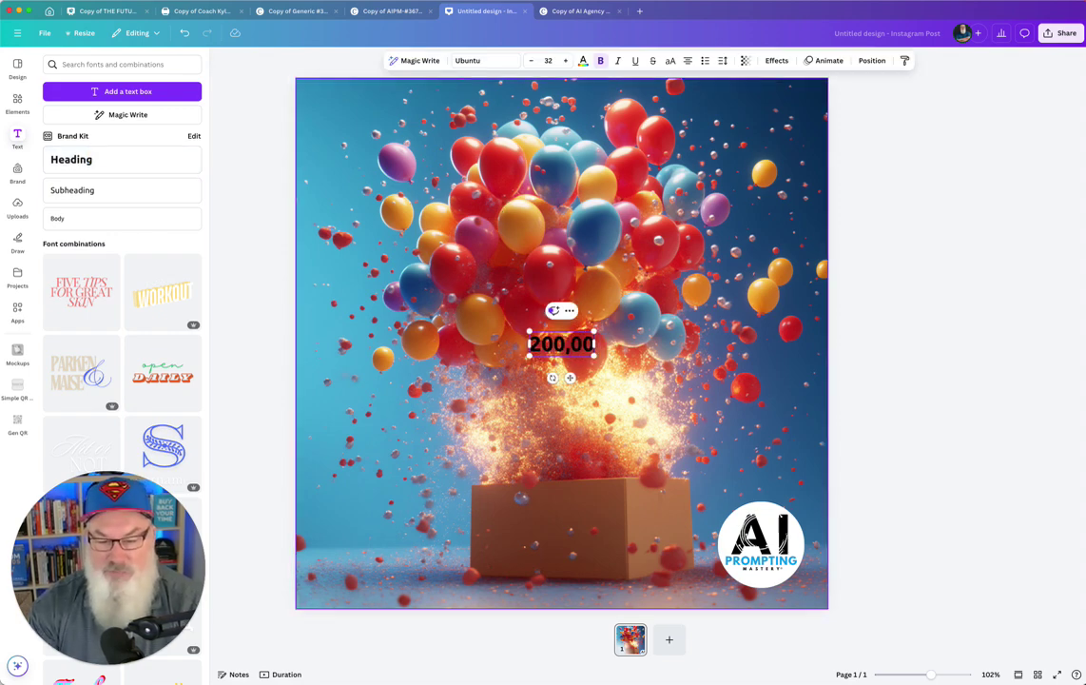
{"action": "type", "text": "0+"}
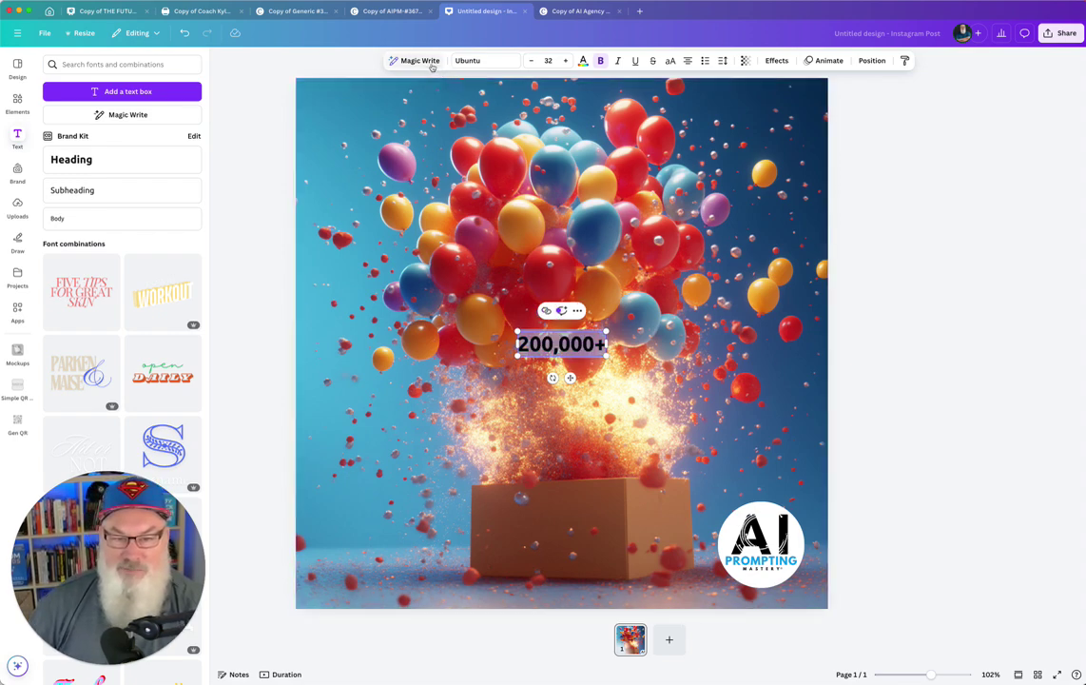
{"action": "left_click", "coordinate": [583, 61]}
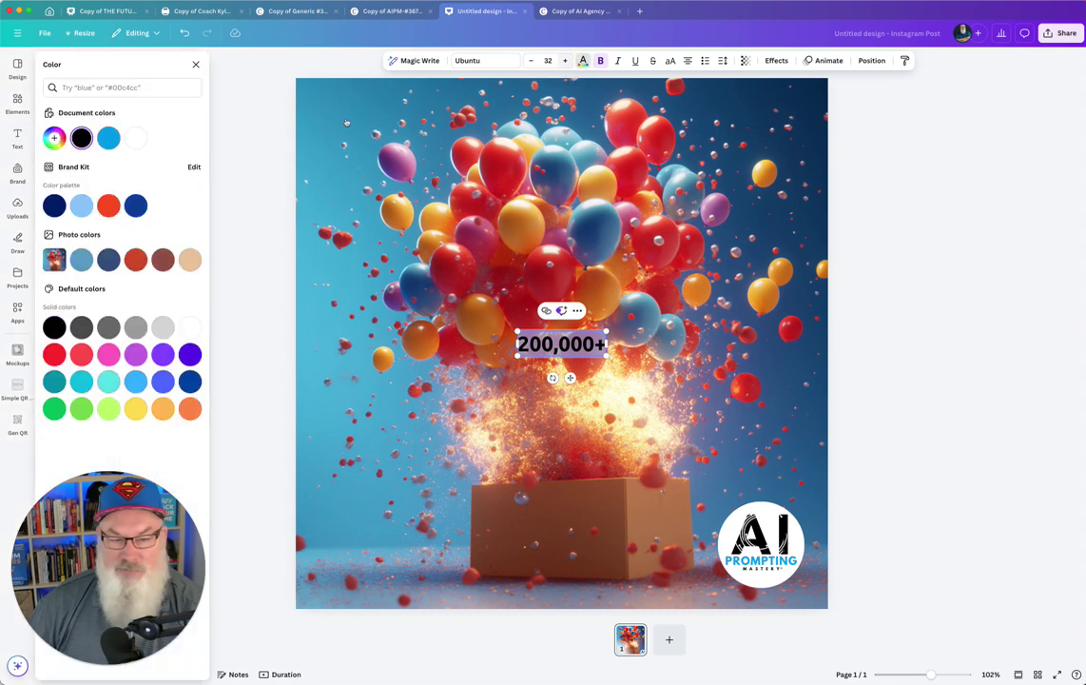
{"action": "left_click", "coordinate": [136, 138]}
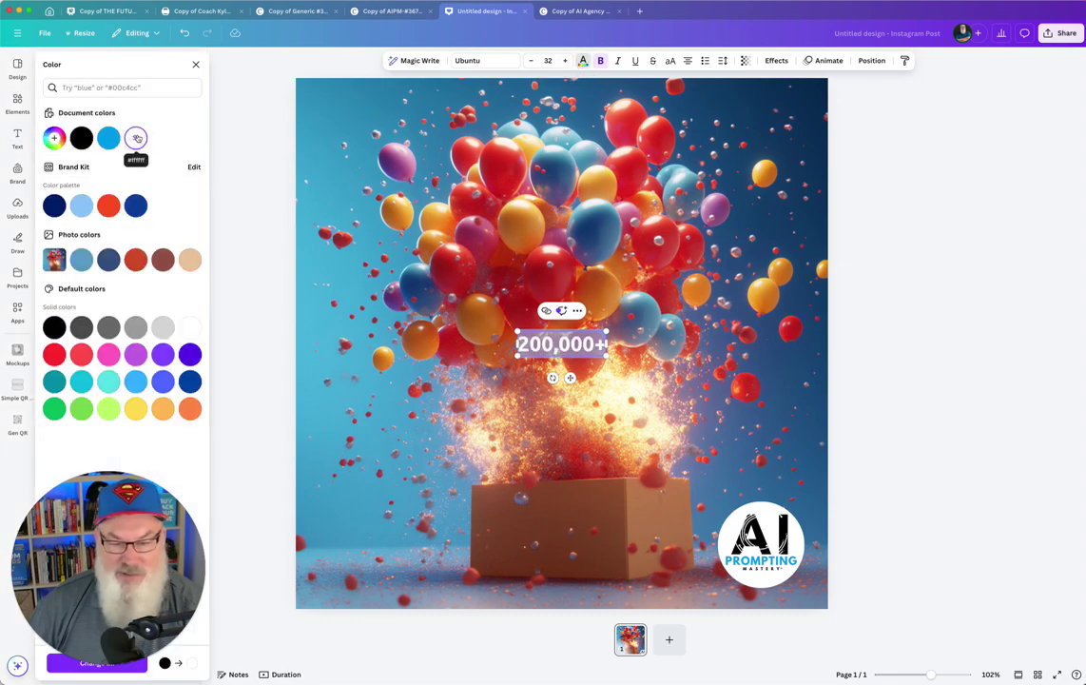
{"action": "left_click", "coordinate": [776, 61]}
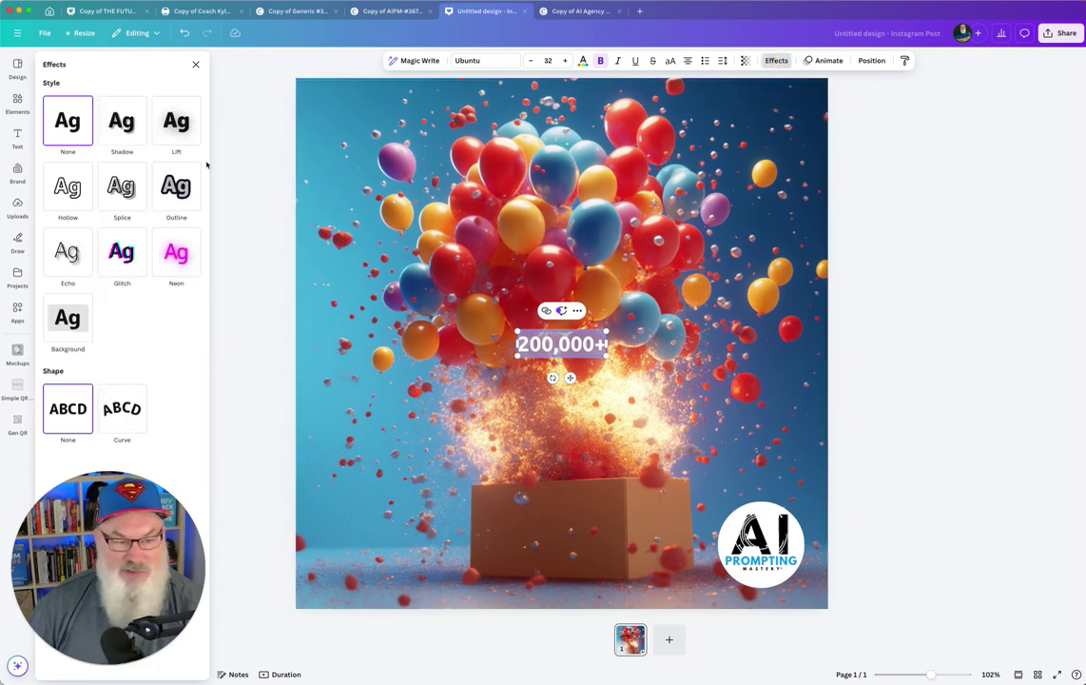
Give the 200,000+ text an Outline effect at thickness 50 and bring up its colour choices
{"action": "left_click", "coordinate": [158, 169]}
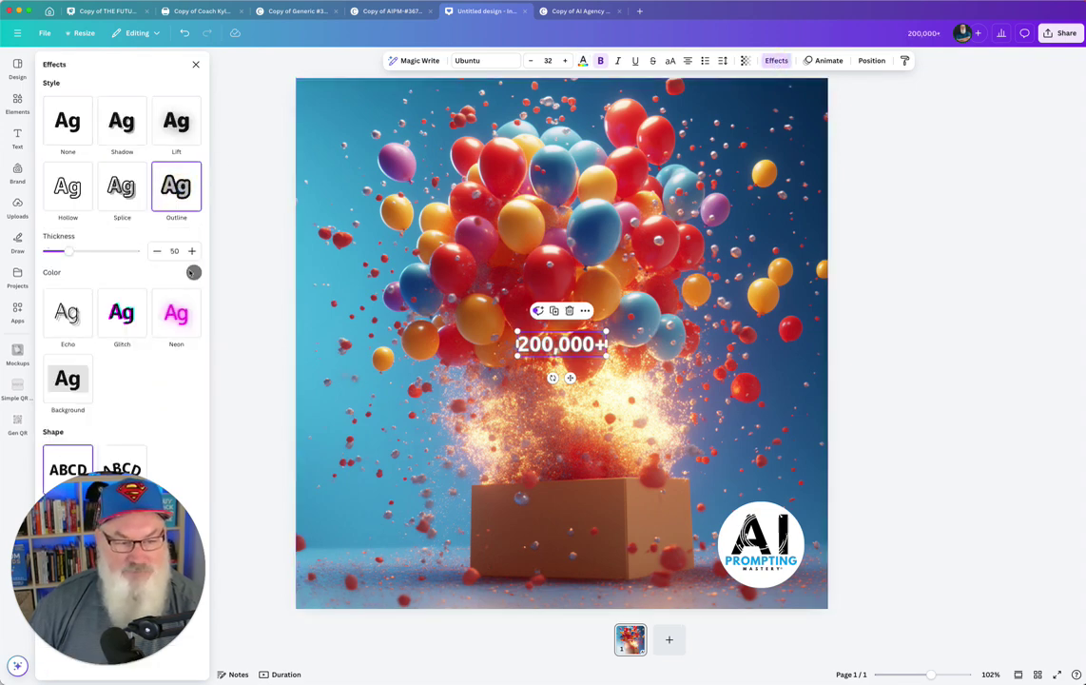
{"action": "left_click", "coordinate": [194, 274]}
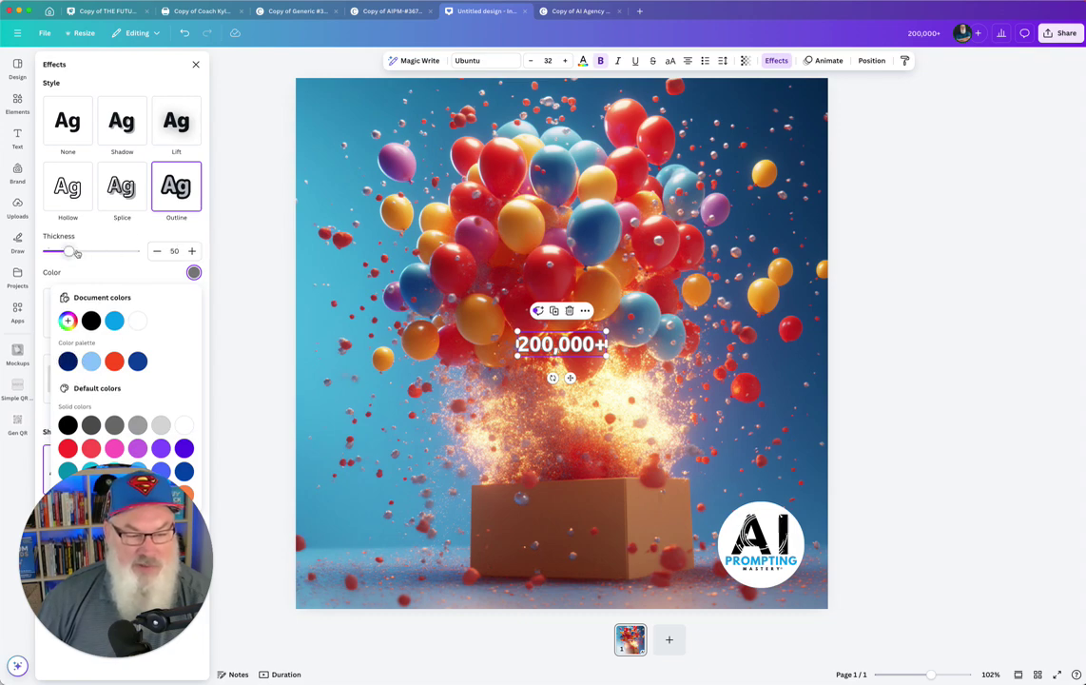
Enlarge the 200,000+ text considerably and move it to the upper centre of the post
{"action": "left_click", "coordinate": [469, 304]}
{"action": "left_click", "coordinate": [495, 304]}
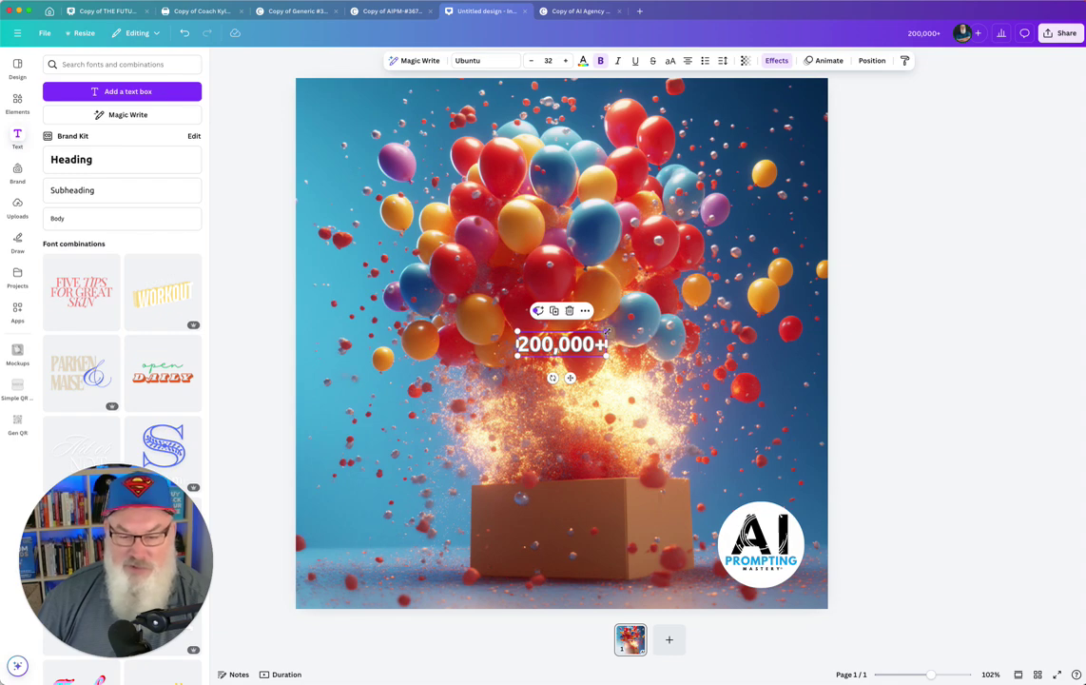
{"action": "left_click_drag", "start_coordinate": [606, 331], "coordinate": [884, 195]}
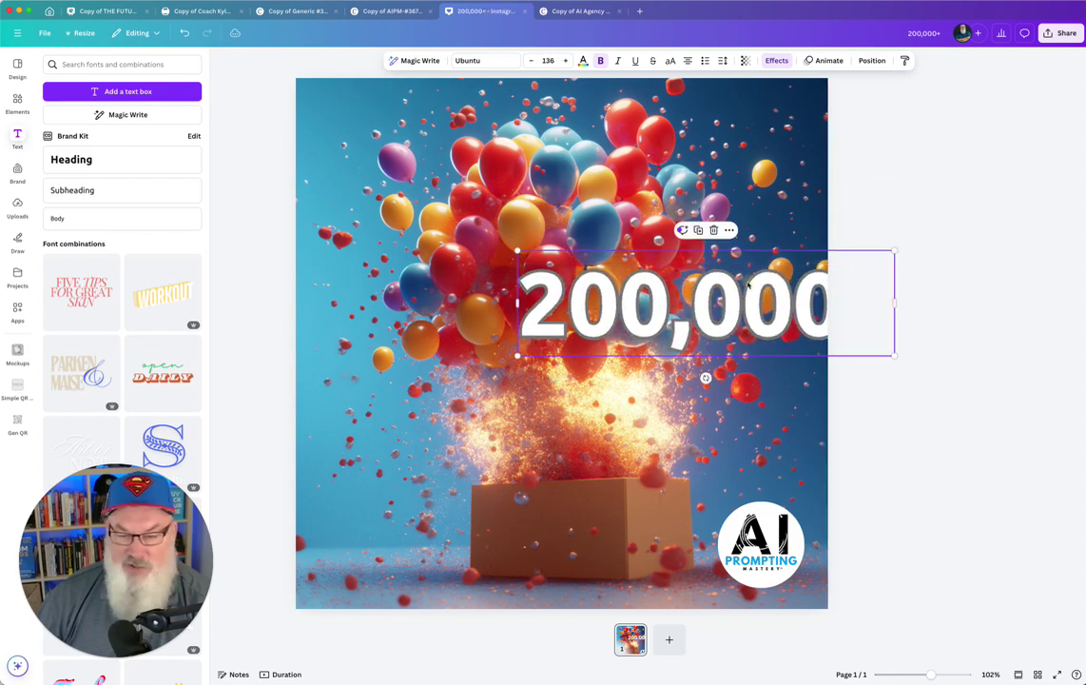
{"action": "left_click_drag", "start_coordinate": [748, 283], "coordinate": [606, 188]}
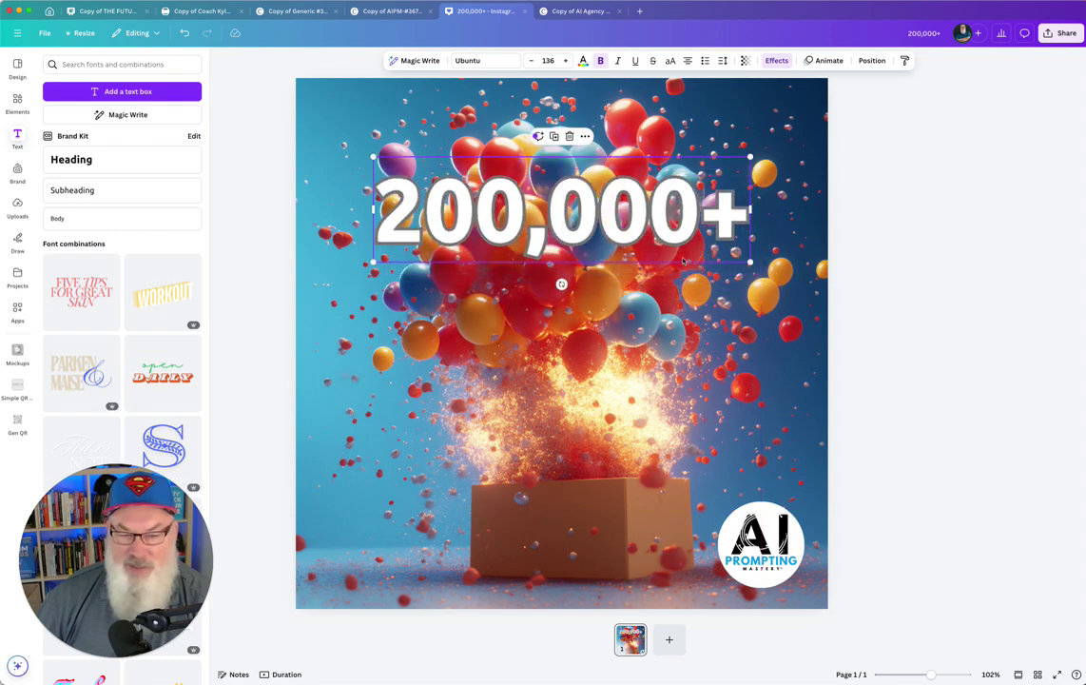
Set the 200,000+ text's outline colour to dark navy
{"action": "left_click", "coordinate": [776, 60]}
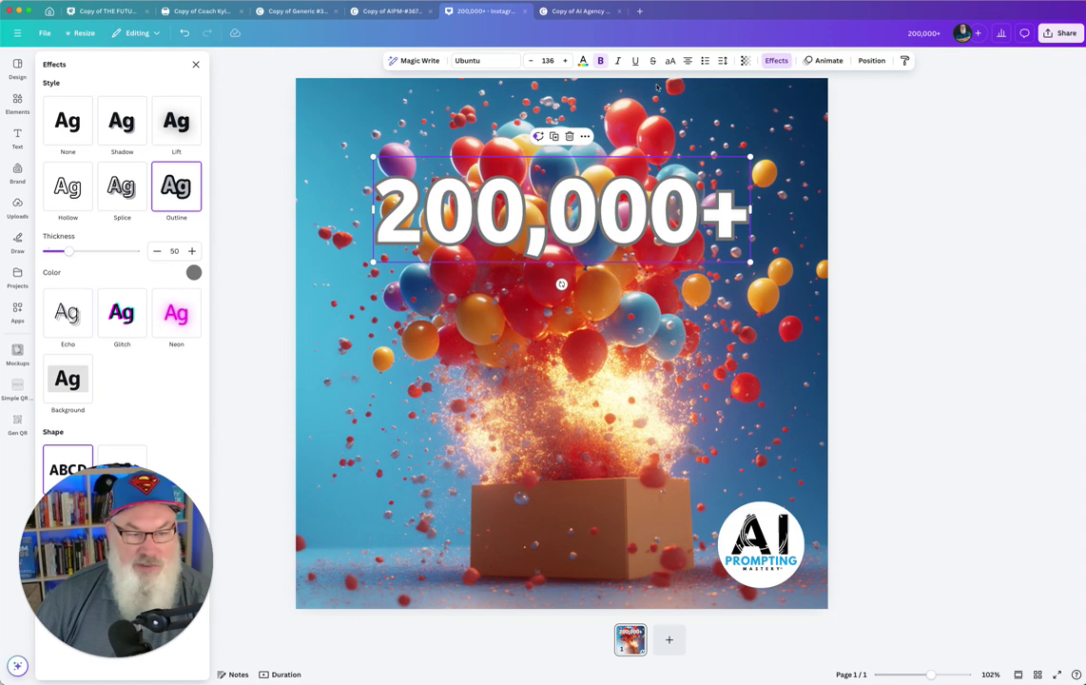
{"action": "left_click", "coordinate": [193, 272]}
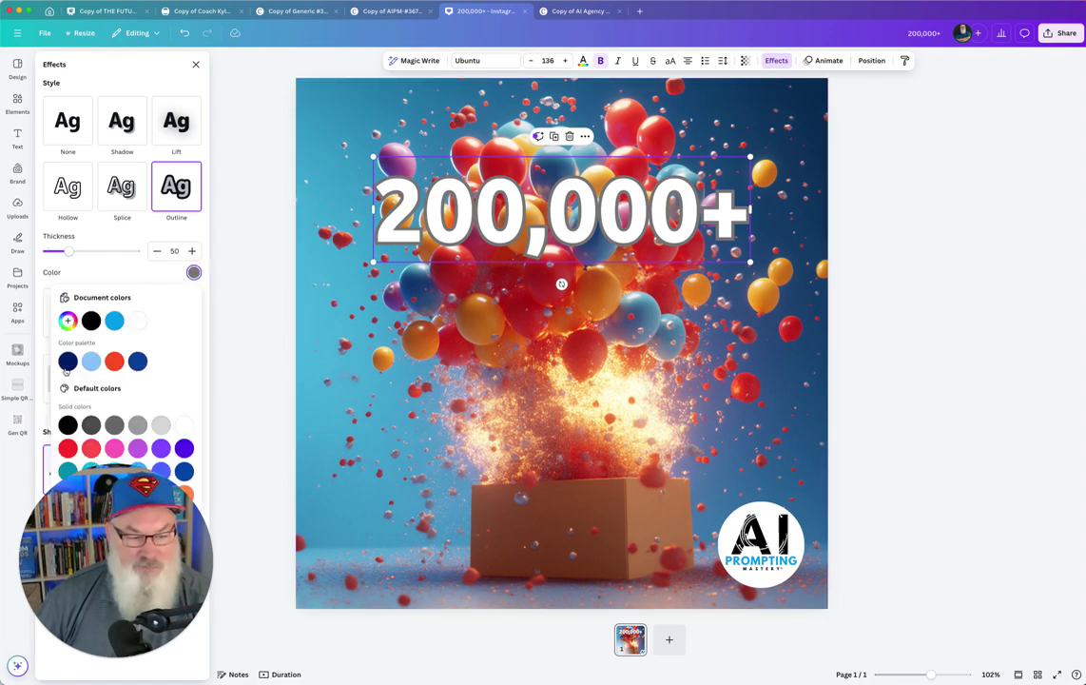
{"action": "left_click", "coordinate": [66, 367]}
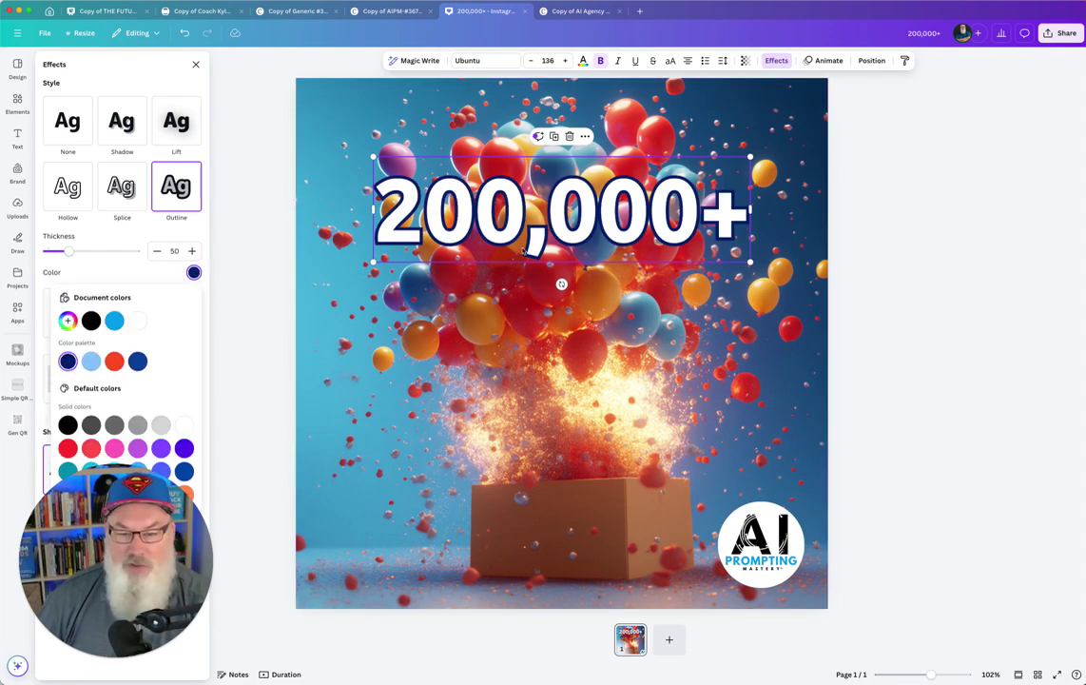
Grow the 200,000+ text to size 153 and lower it into the middle of the balloon burst
{"action": "left_click_drag", "start_coordinate": [650, 228], "coordinate": [658, 238]}
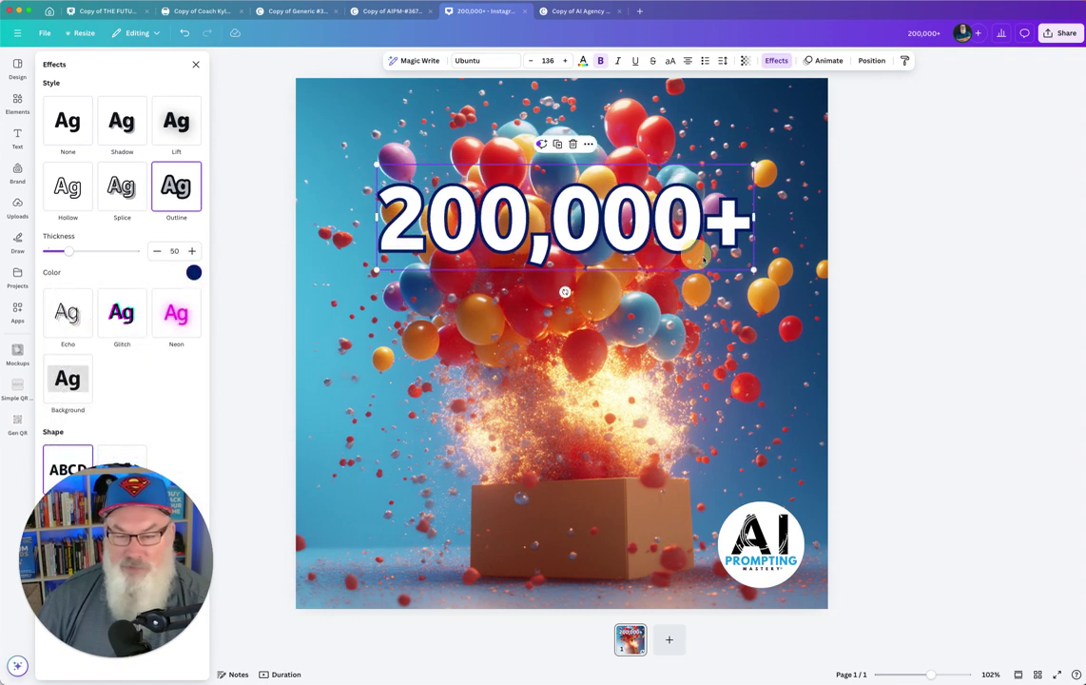
{"action": "left_click_drag", "start_coordinate": [753, 271], "coordinate": [774, 278]}
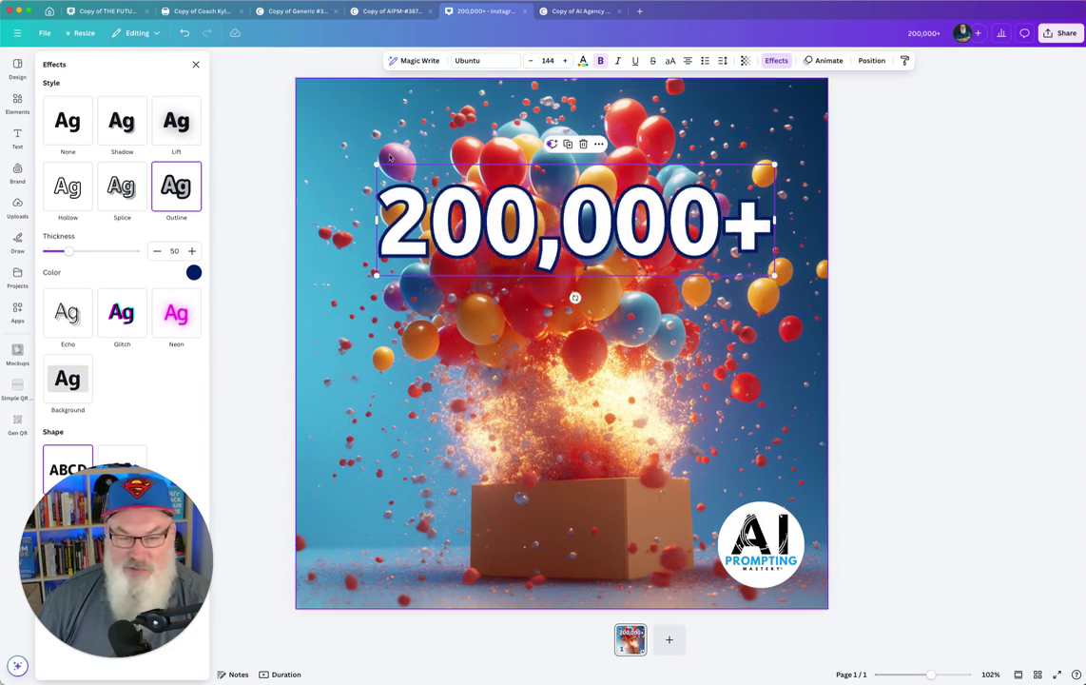
{"action": "left_click_drag", "start_coordinate": [377, 164], "coordinate": [351, 139]}
{"action": "left_click_drag", "start_coordinate": [483, 210], "coordinate": [482, 334]}
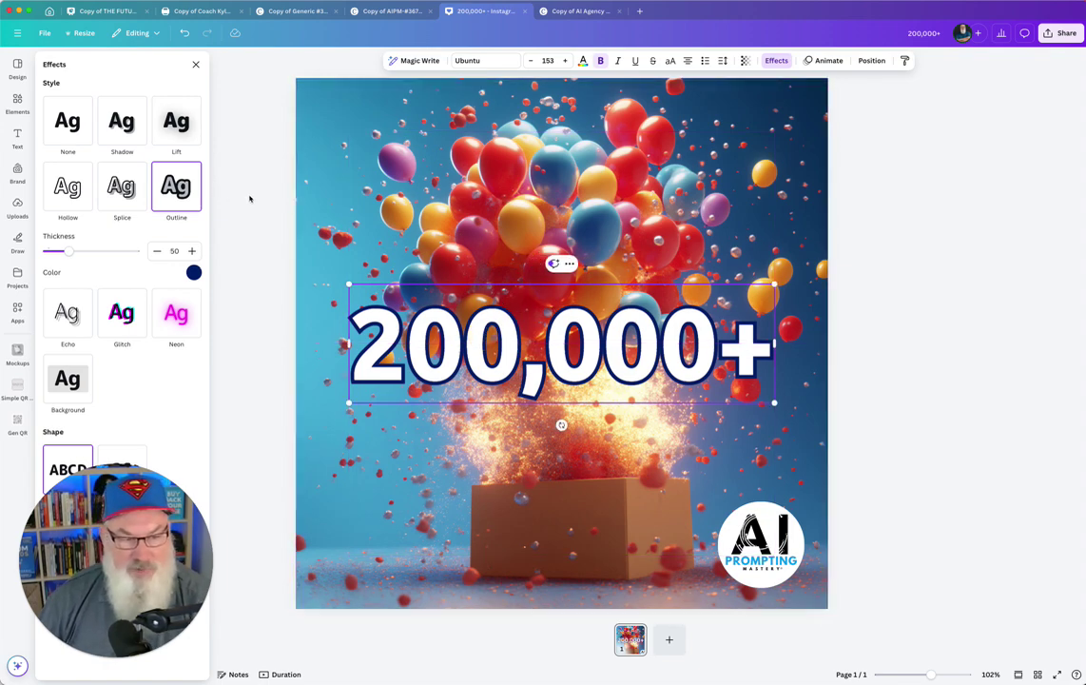
Add a heading text box reading 'CELEBRATING'
{"action": "left_click", "coordinate": [16, 138]}
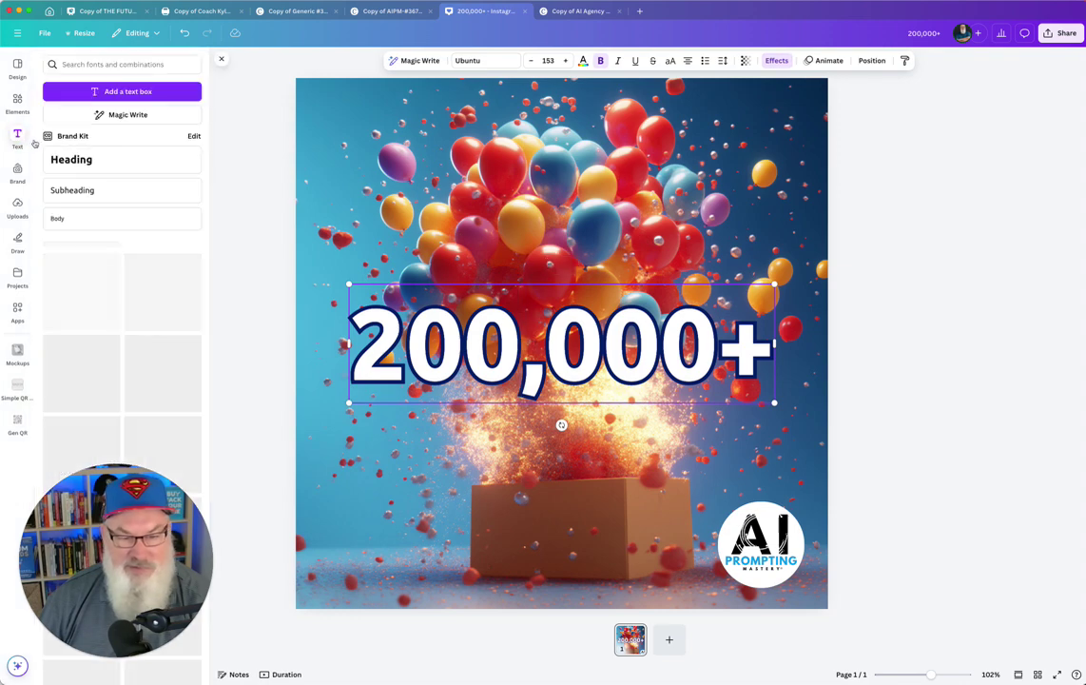
{"action": "left_click", "coordinate": [76, 160]}
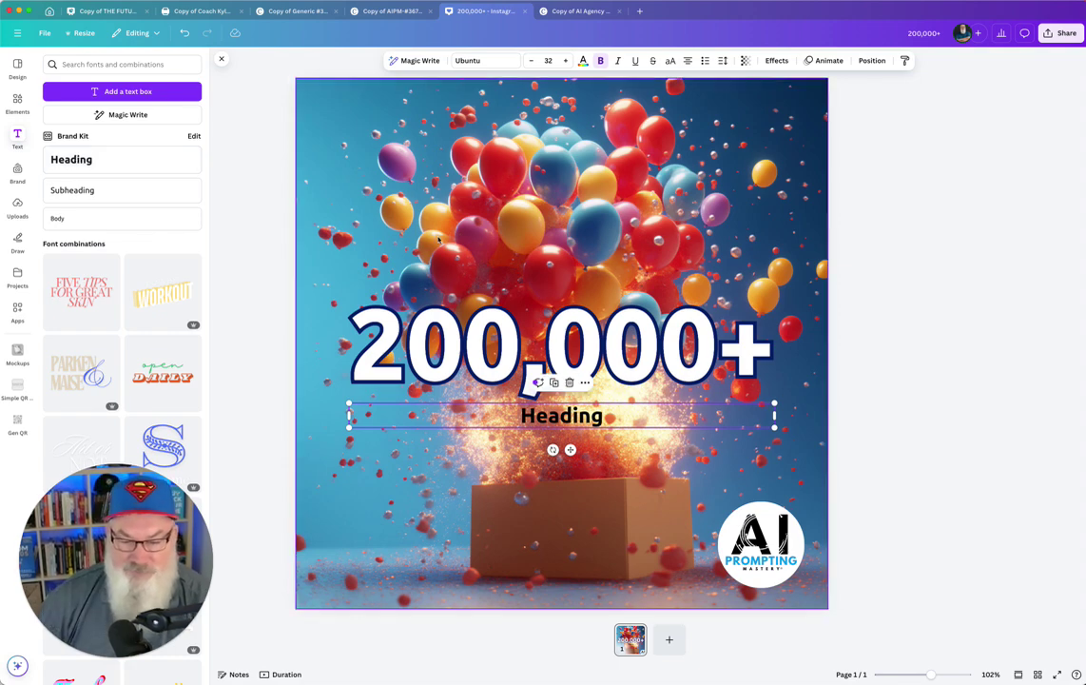
{"action": "double_click", "coordinate": [589, 416]}
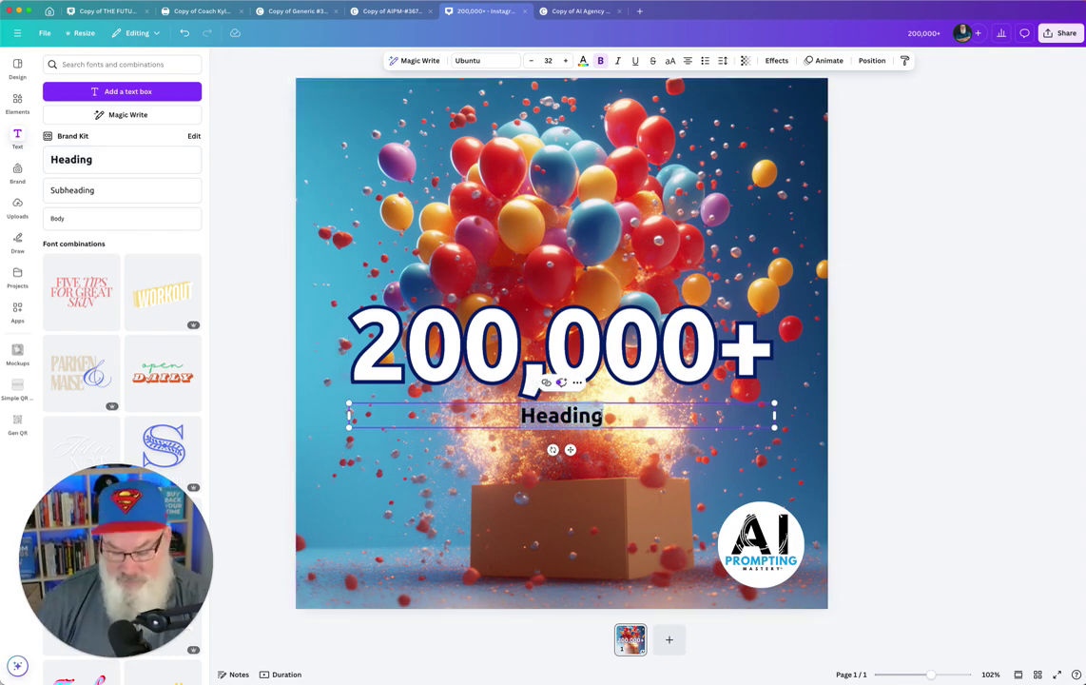
{"action": "type", "text": "CELEBRA"}
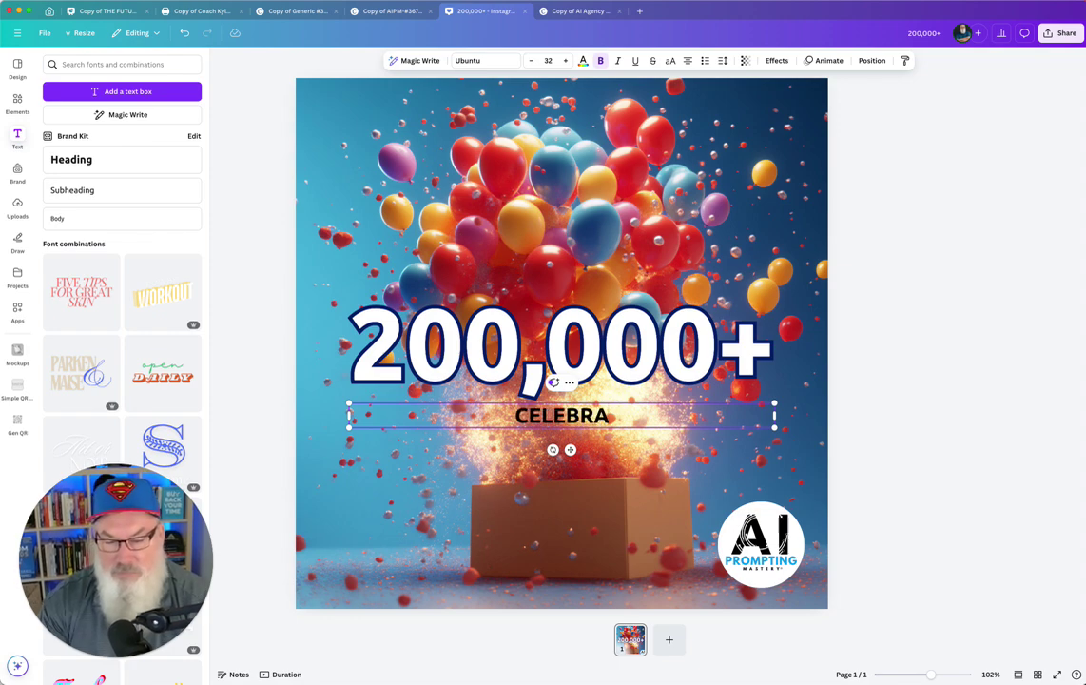
{"action": "type", "text": "TING"}
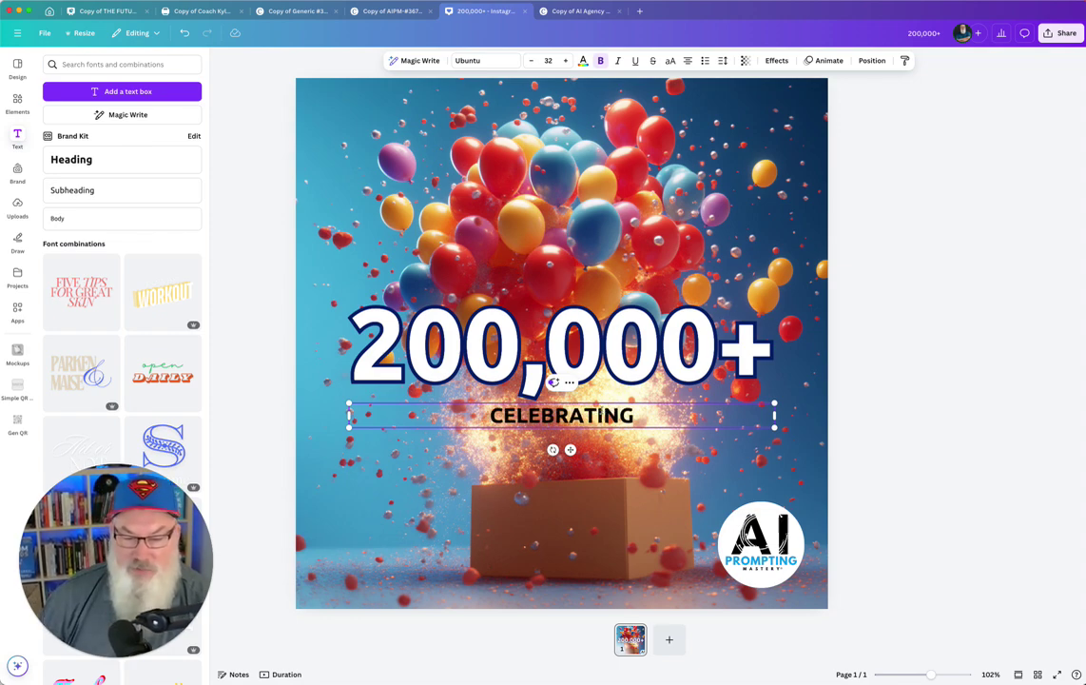
{"action": "left_click", "coordinate": [510, 214]}
Make the CELEBRATING text white and place it just above the 200,000+ number
{"action": "left_click", "coordinate": [571, 416]}
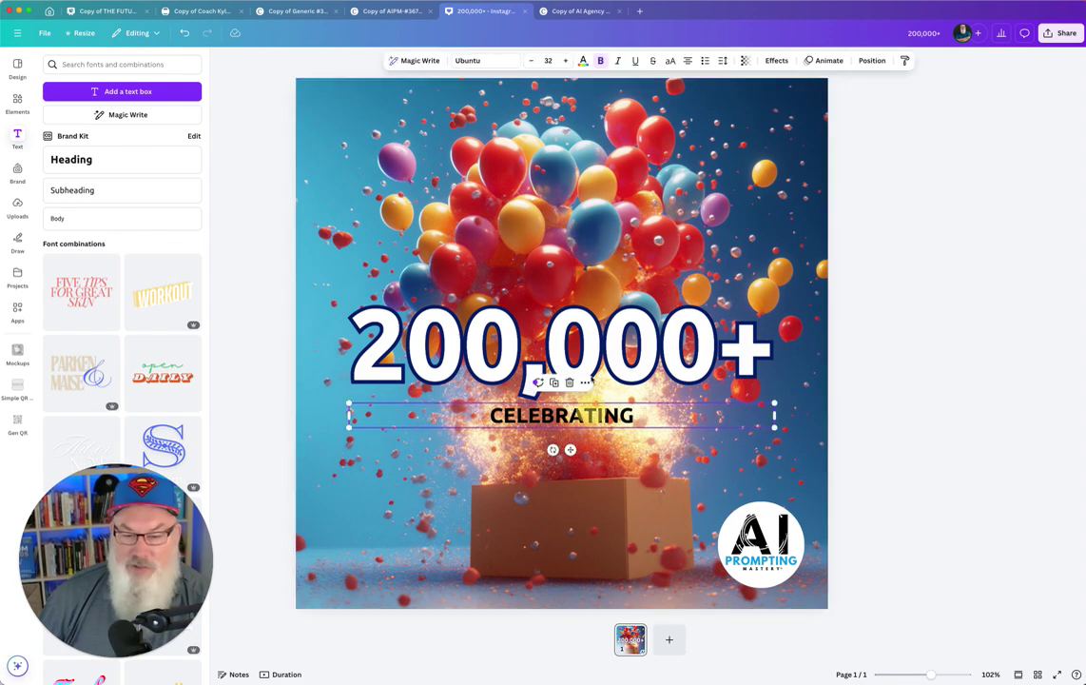
{"action": "left_click", "coordinate": [582, 61]}
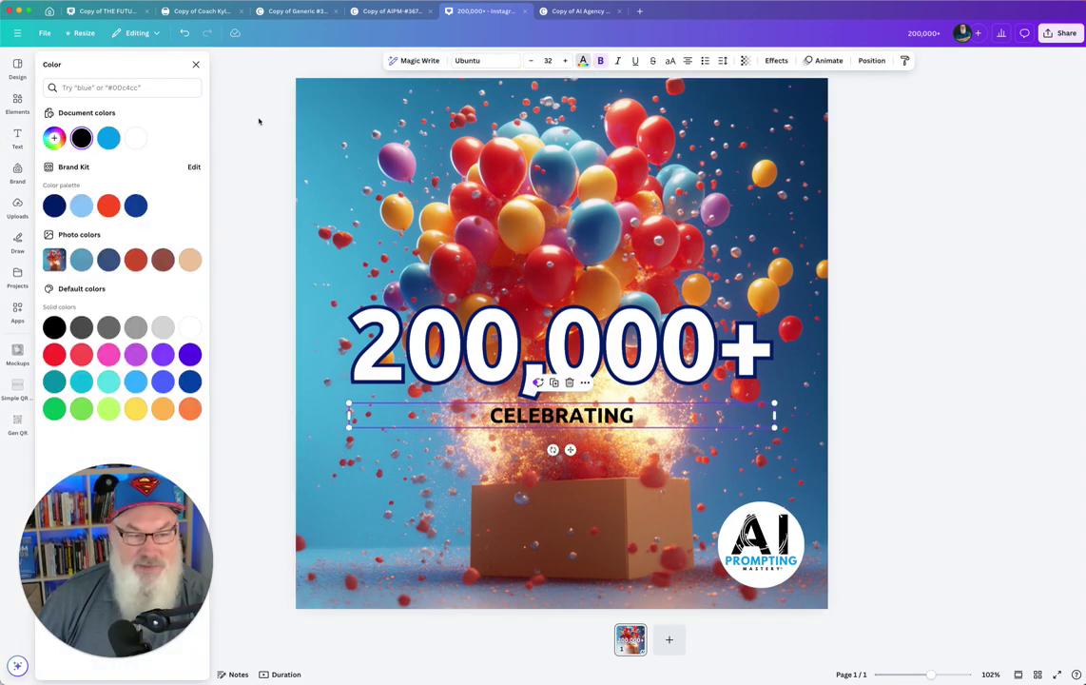
{"action": "left_click", "coordinate": [136, 138]}
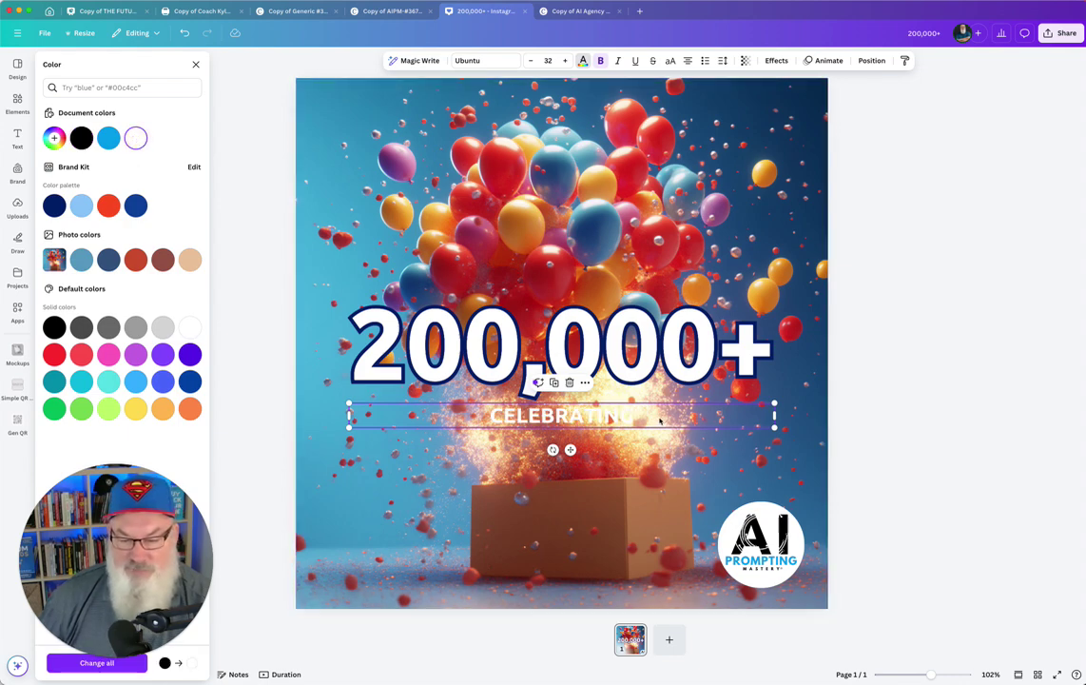
{"action": "left_click_drag", "start_coordinate": [660, 419], "coordinate": [644, 277]}
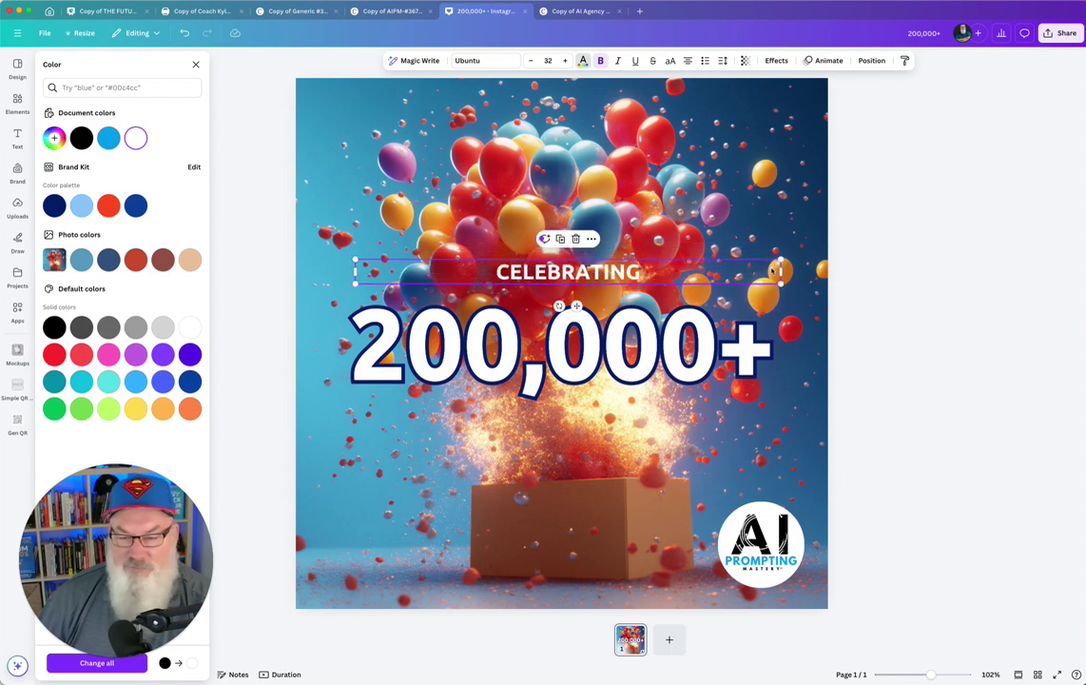
Set CELEBRATING to font size 72 and nudge it slightly higher above the number
{"action": "left_click", "coordinate": [566, 61]}
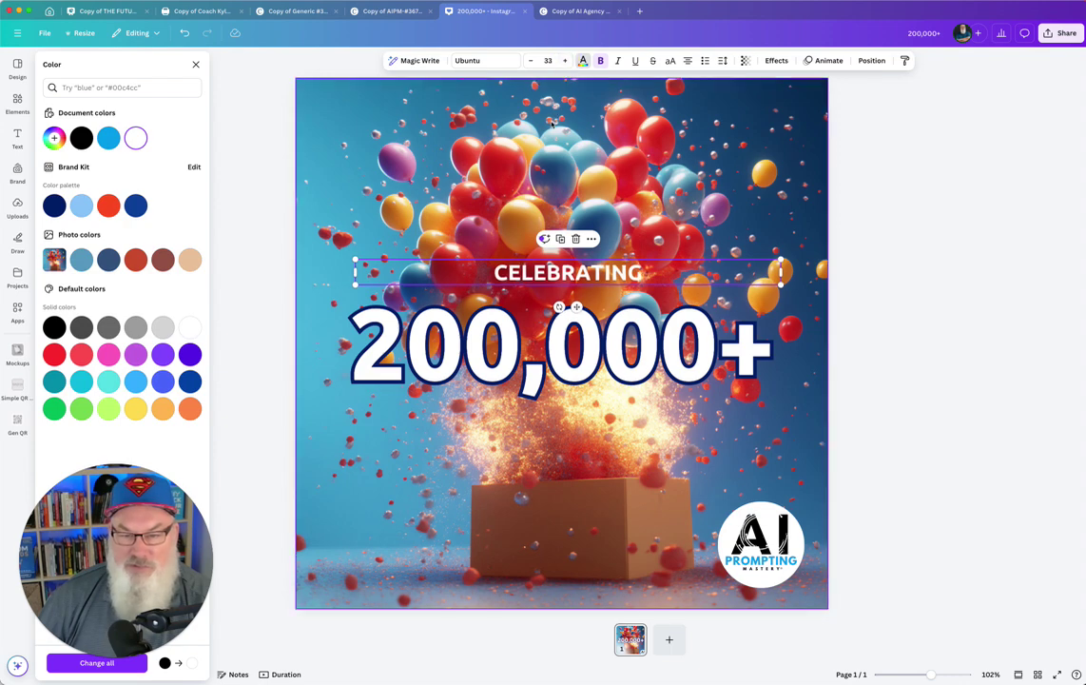
{"action": "left_click", "coordinate": [547, 61]}
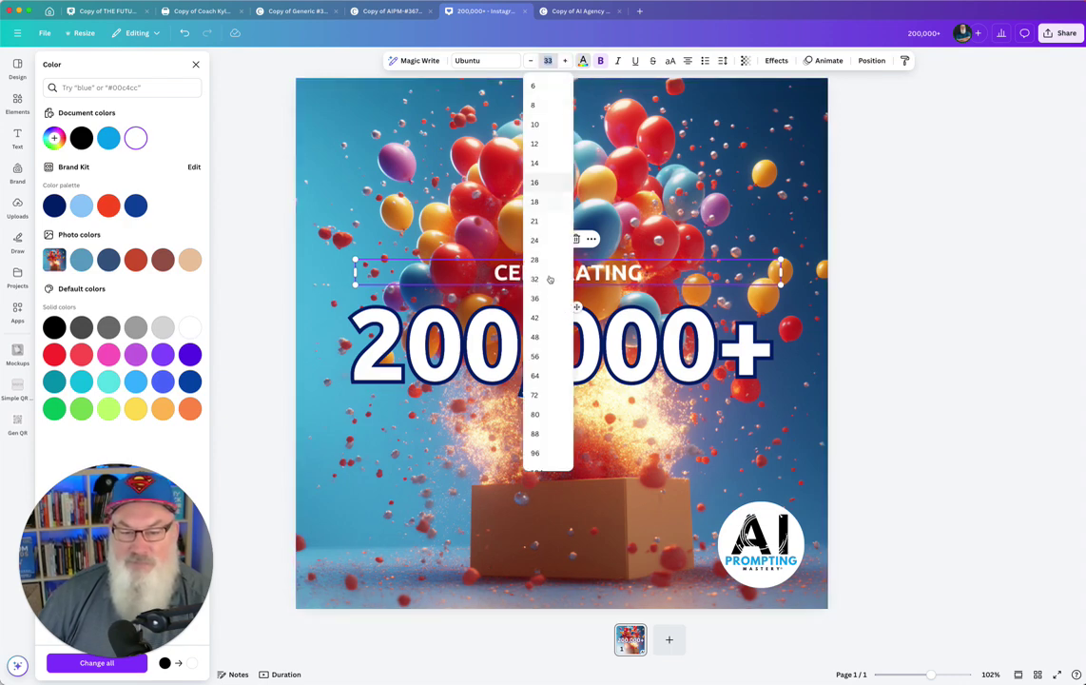
{"action": "left_click", "coordinate": [534, 395]}
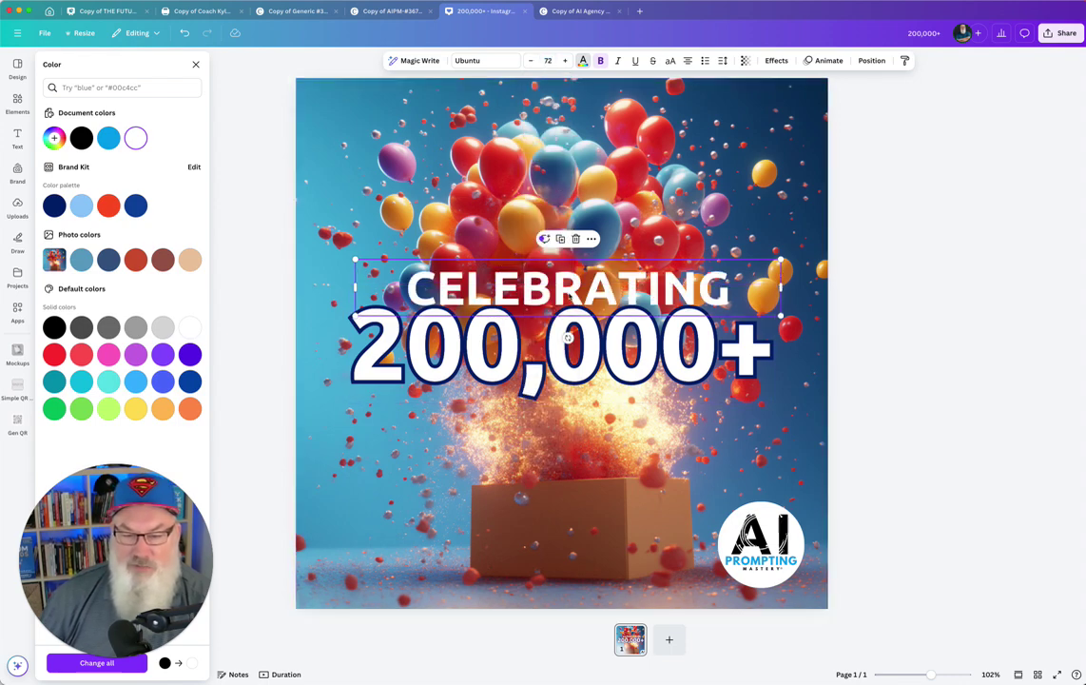
{"action": "left_click_drag", "start_coordinate": [567, 290], "coordinate": [564, 276]}
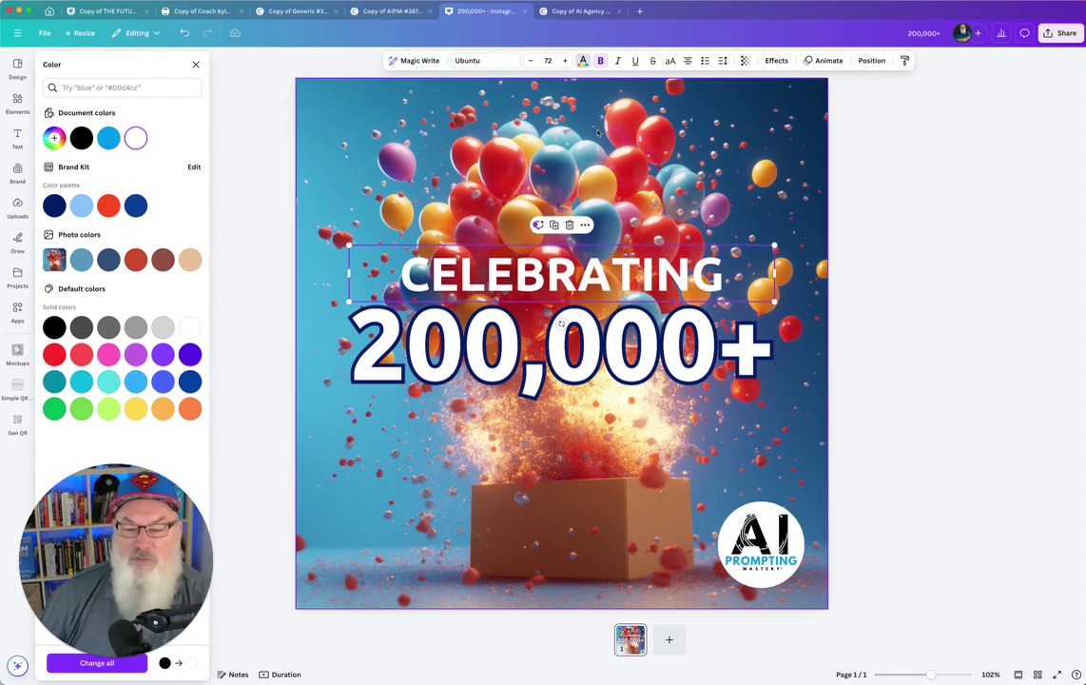
Apply the Lift text effect to CELEBRATING with intensity 100, then deselect it
{"action": "left_click", "coordinate": [771, 61]}
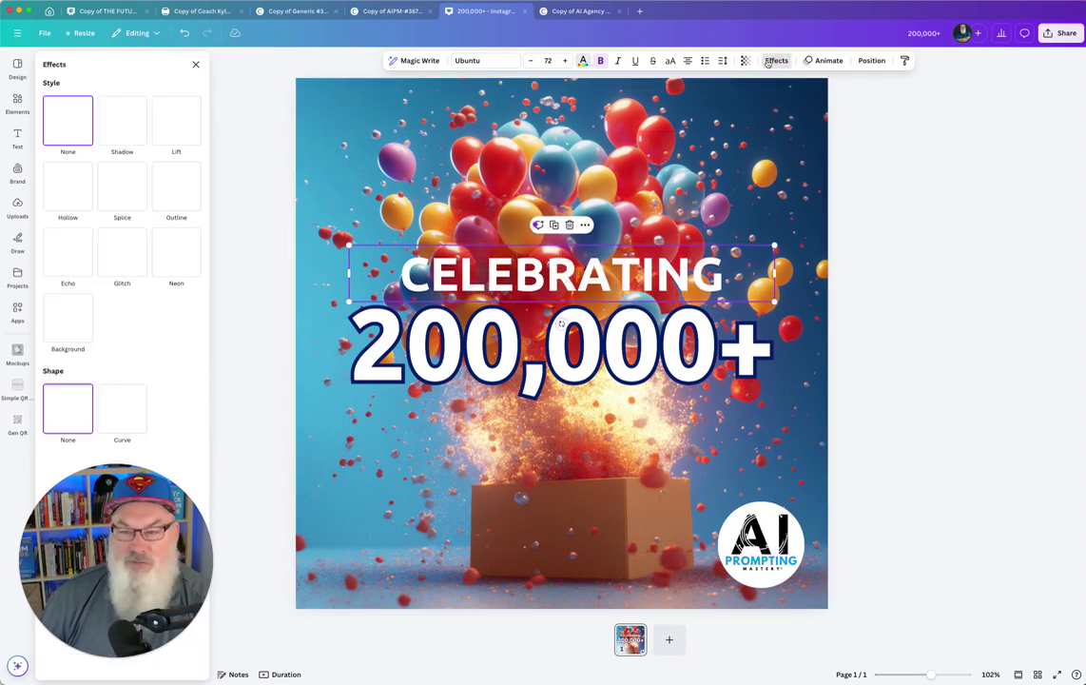
{"action": "left_click", "coordinate": [168, 124]}
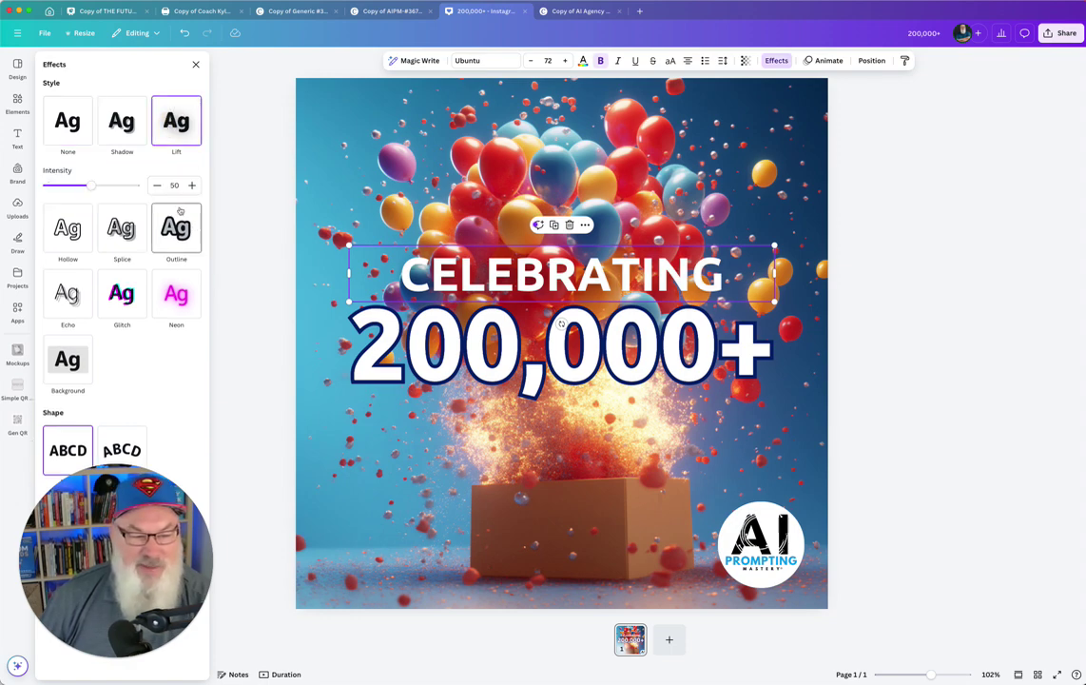
{"action": "left_click_drag", "start_coordinate": [96, 191], "coordinate": [138, 193]}
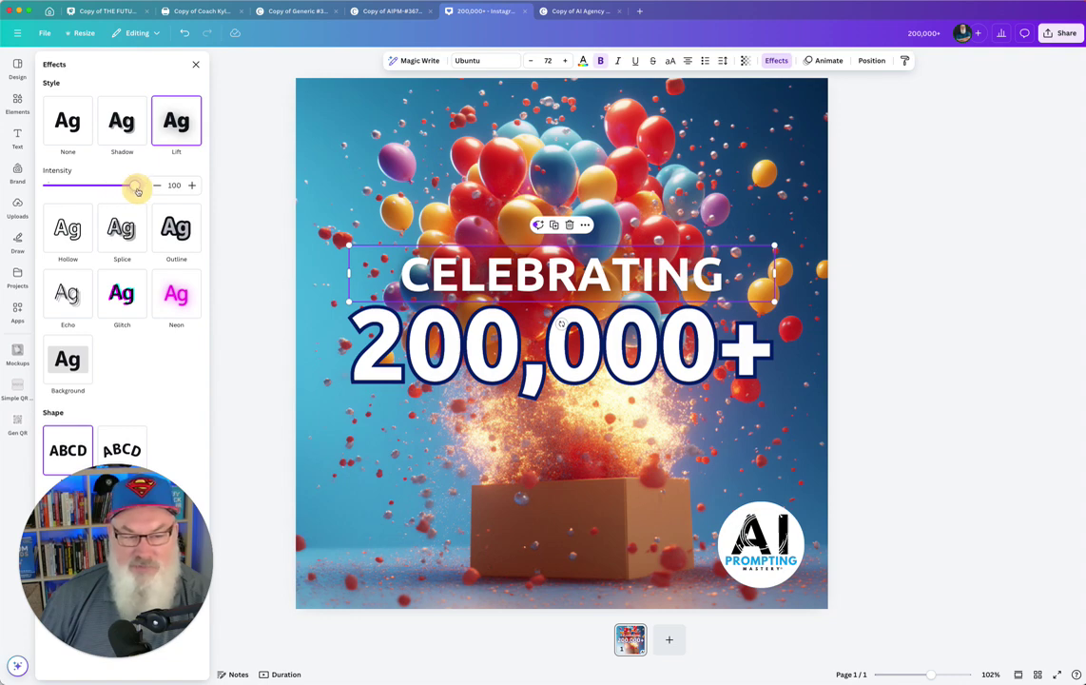
{"action": "key", "text": "Escape"}
{"action": "left_click", "coordinate": [246, 218]}
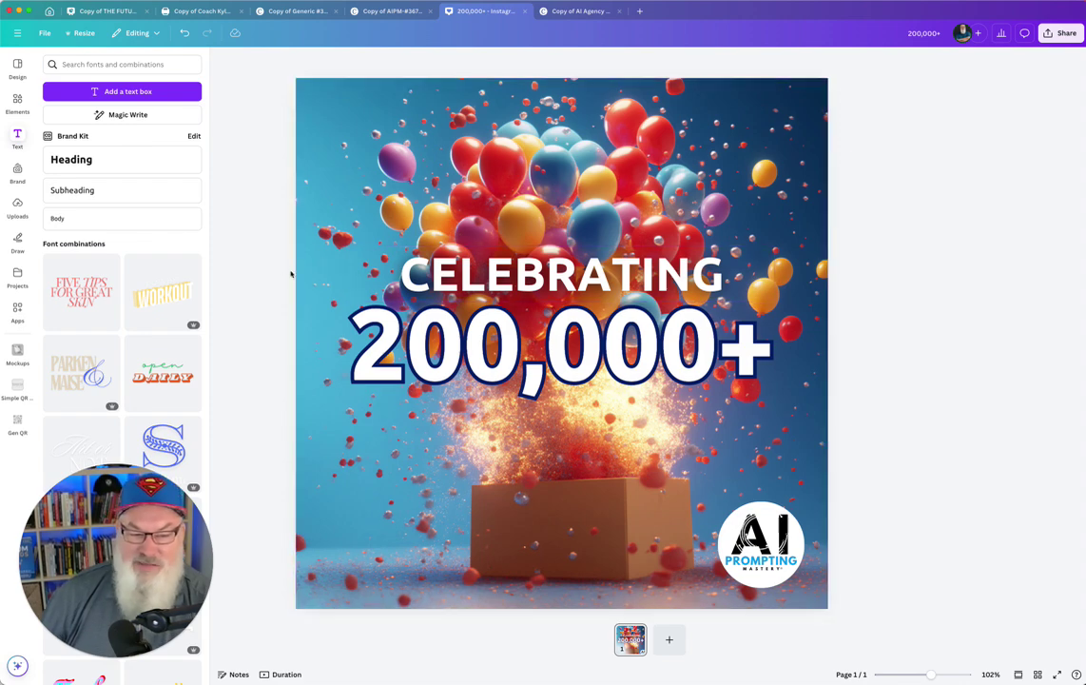
Select CELEBRATING and 200,000+ together, move them slightly up, then deselect
{"action": "left_click_drag", "start_coordinate": [283, 267], "coordinate": [518, 328]}
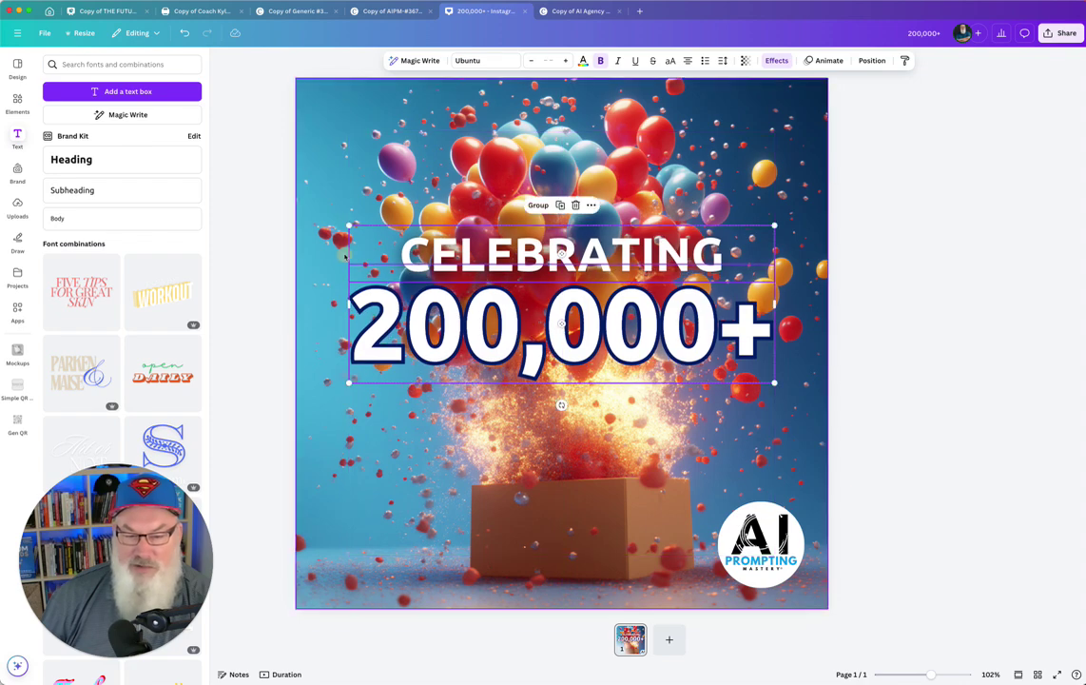
{"action": "left_click", "coordinate": [269, 220]}
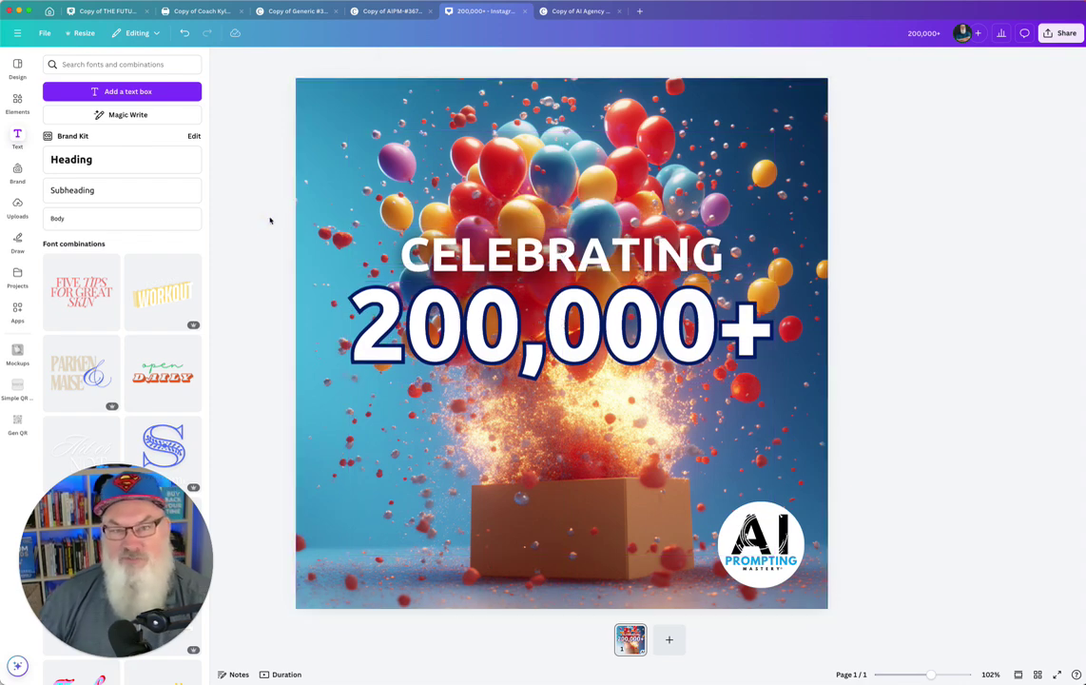